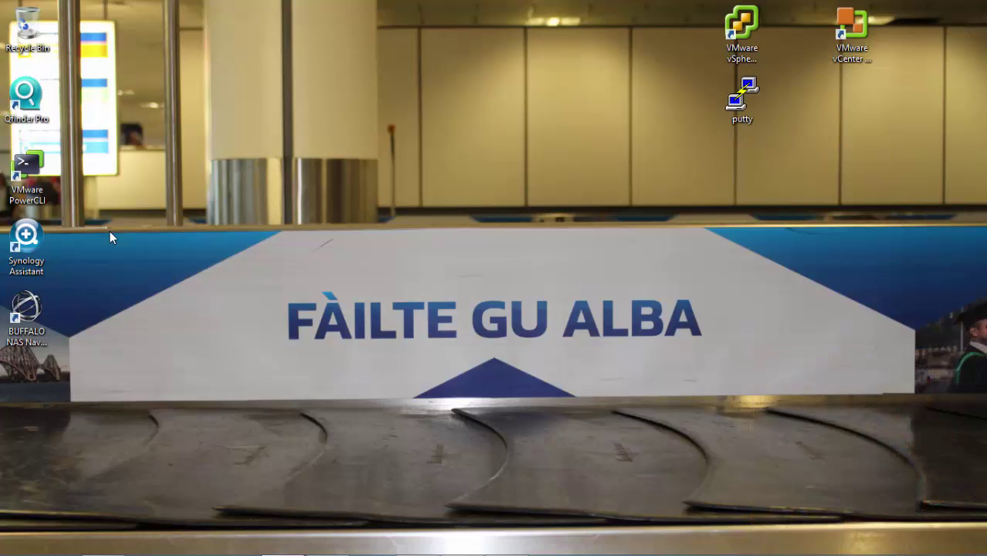
Step: Launch Synology Assistant and open the ds115j NAS's DSM sign-in page at 192.168.1.240:5000
{"action": "double_click", "coordinate": [39, 240]}
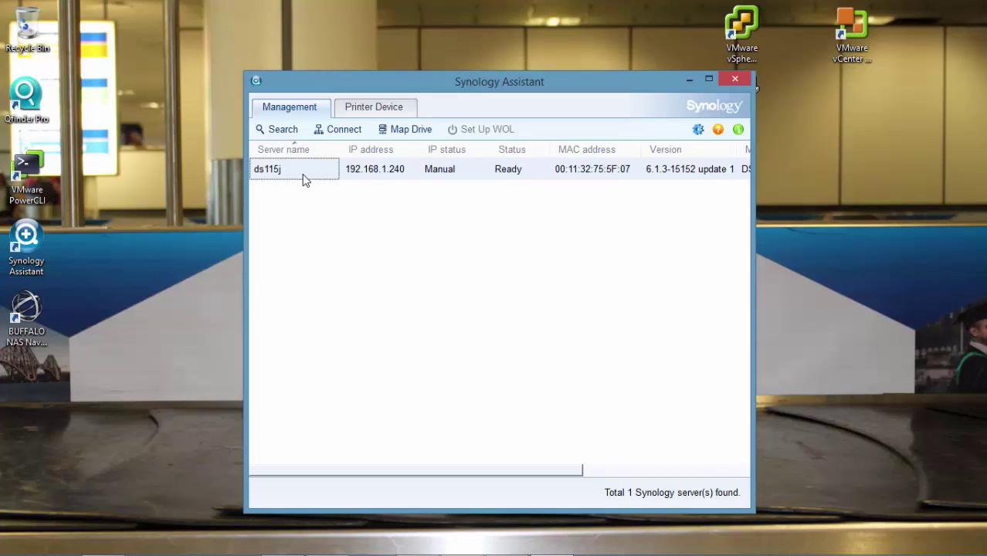
{"action": "double_click", "coordinate": [306, 177]}
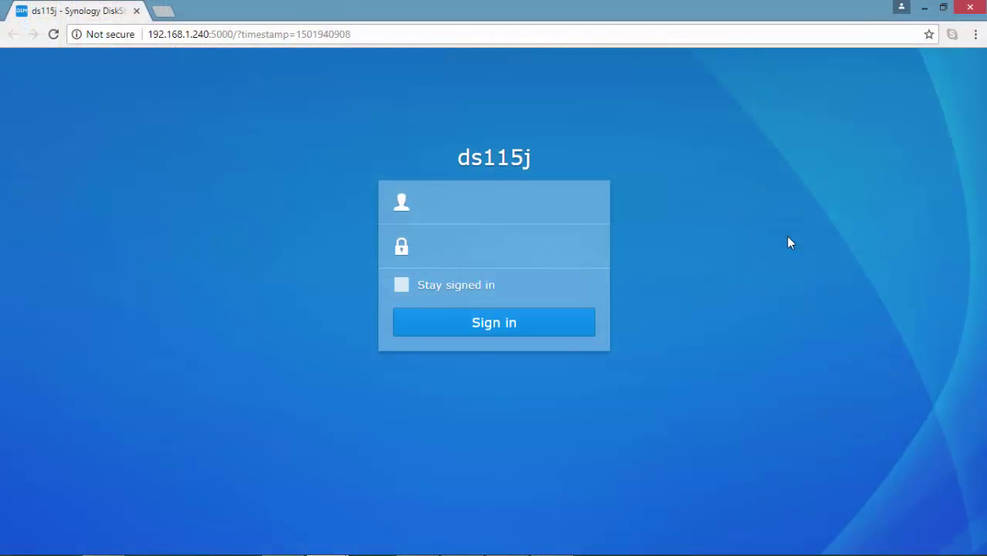
Step: Sign in to DSM as admin, dismiss the save-password offer and hide the widgets panel
{"action": "type", "text": "admin"}
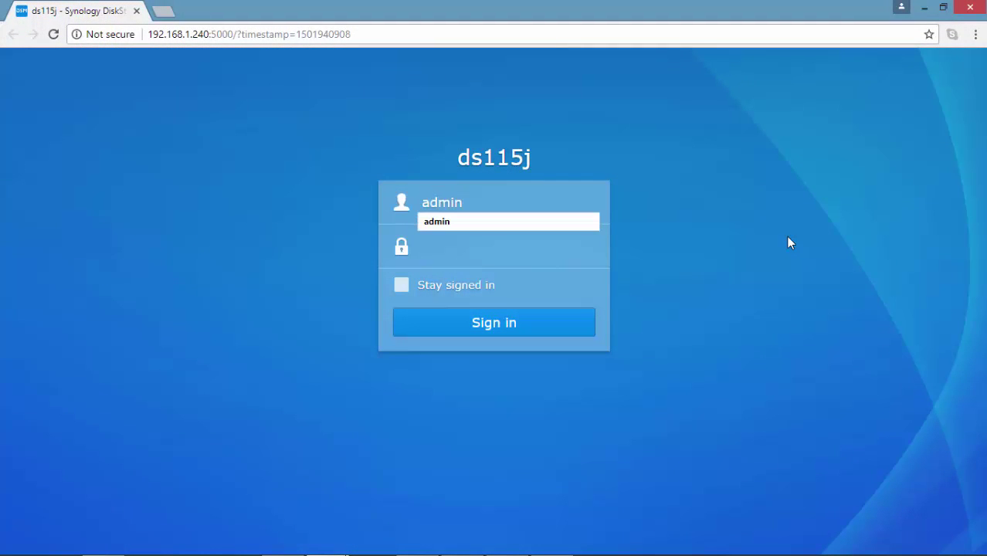
{"action": "key", "text": "Tab"}
{"action": "type", "text": "••••••"}
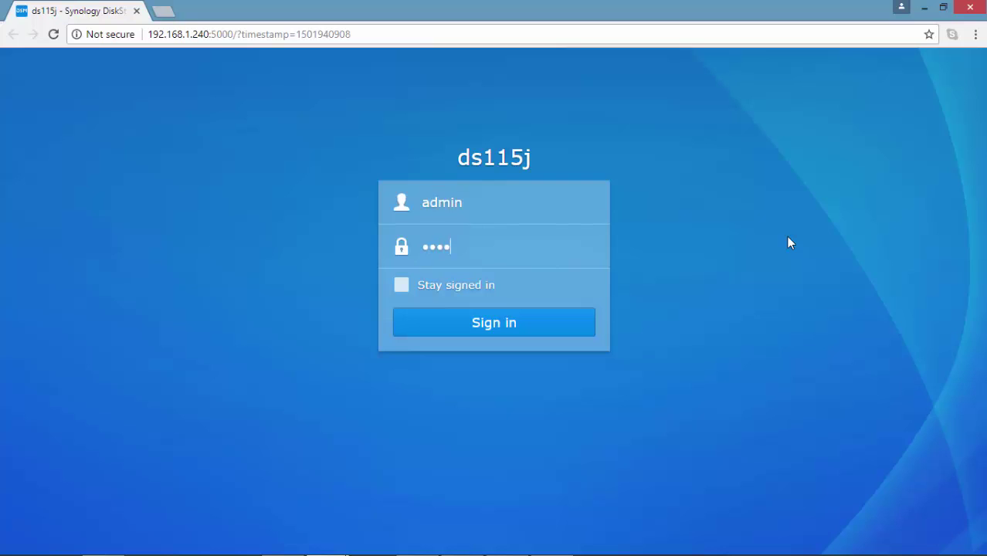
{"action": "type", "text": "••"}
{"action": "key", "text": "Return"}
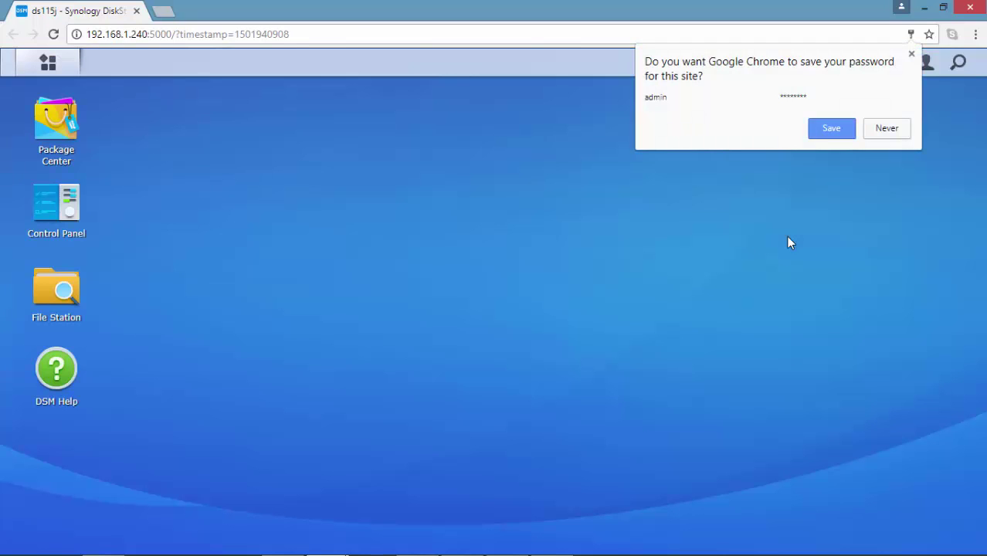
{"action": "left_click", "coordinate": [912, 54]}
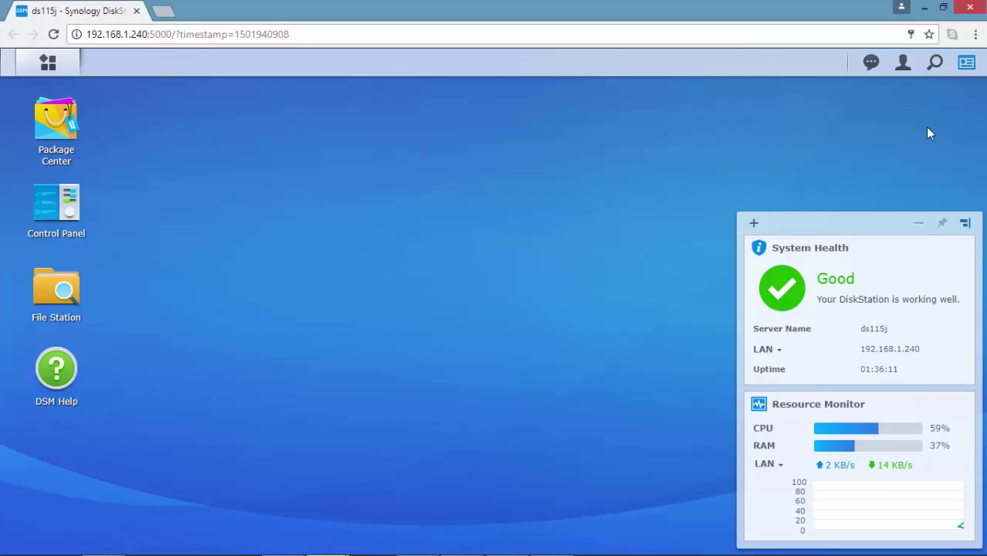
{"action": "left_click", "coordinate": [919, 224]}
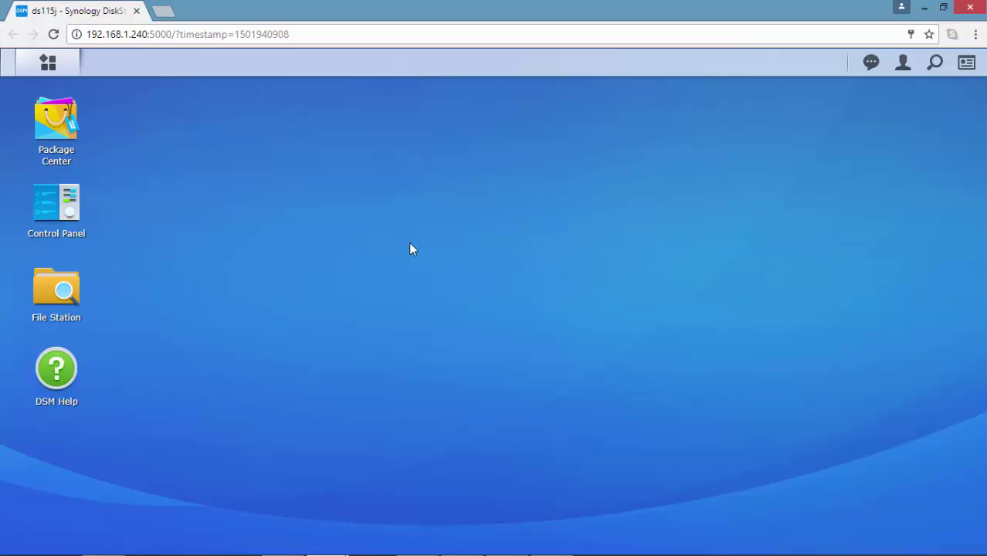
Step: Check that Enable NFS is ticked in Control Panel > File Services, then go to Shared Folder
{"action": "left_click", "coordinate": [78, 210]}
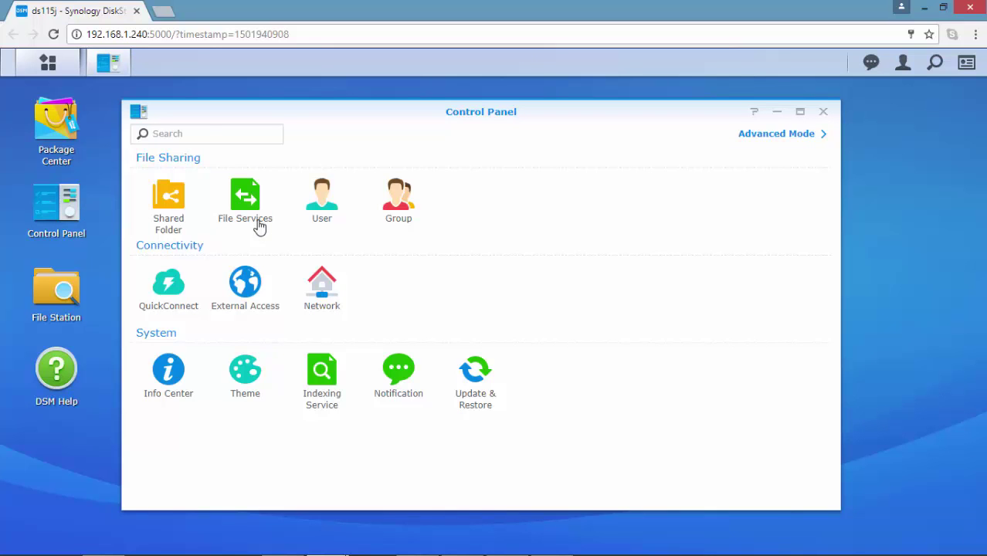
{"action": "left_click", "coordinate": [260, 226]}
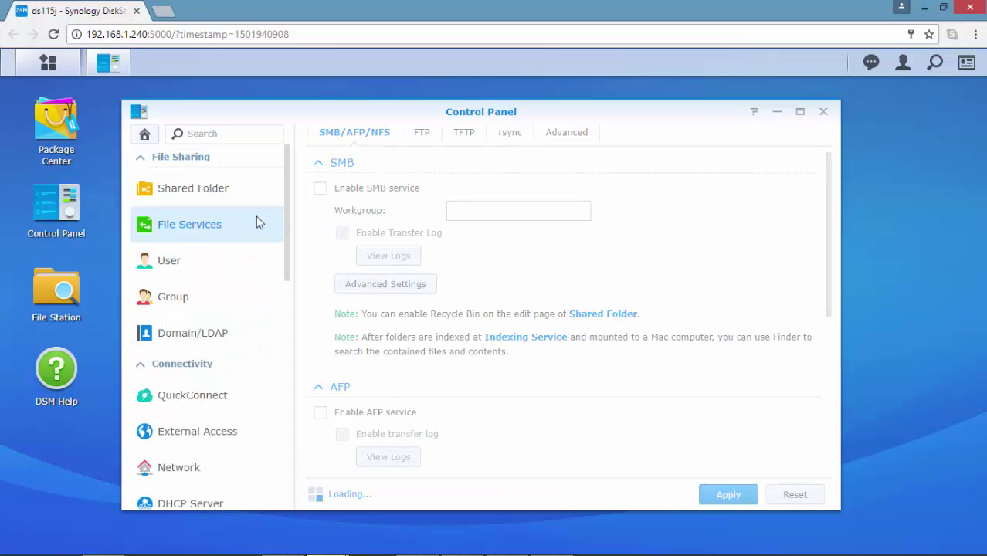
{"action": "scroll", "coordinate": [834, 342], "scroll_direction": "down", "scroll_amount": 1}
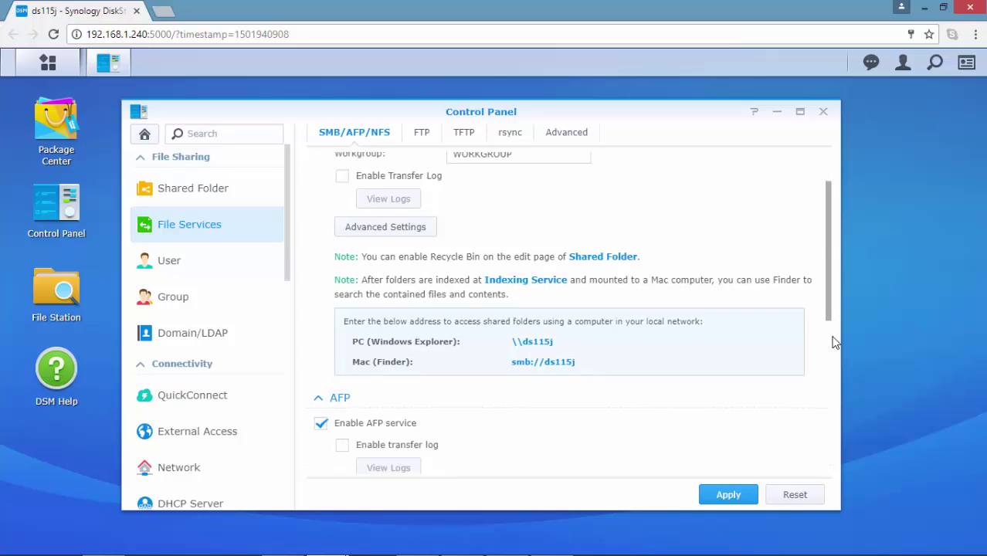
{"action": "left_click_drag", "start_coordinate": [833, 342], "coordinate": [834, 468]}
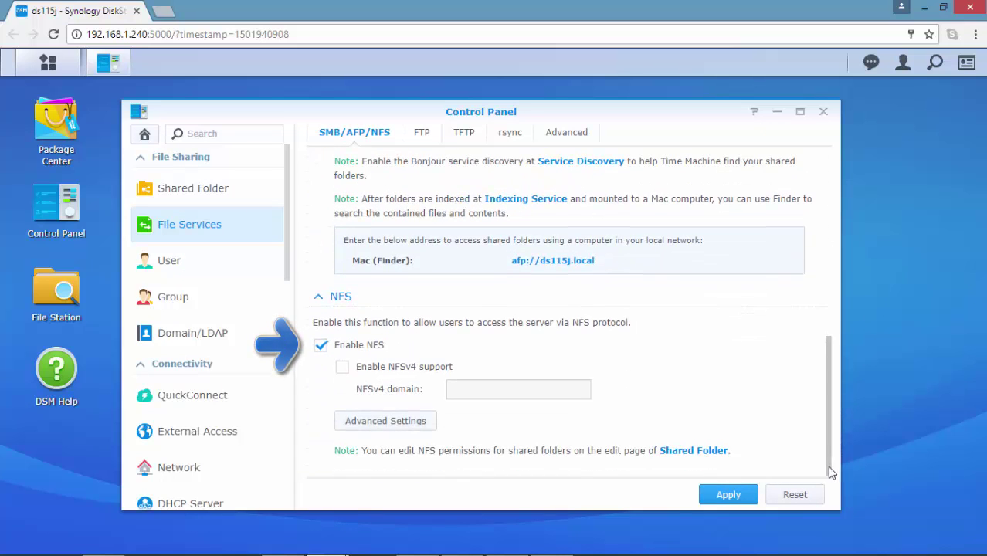
{"action": "left_click", "coordinate": [711, 452]}
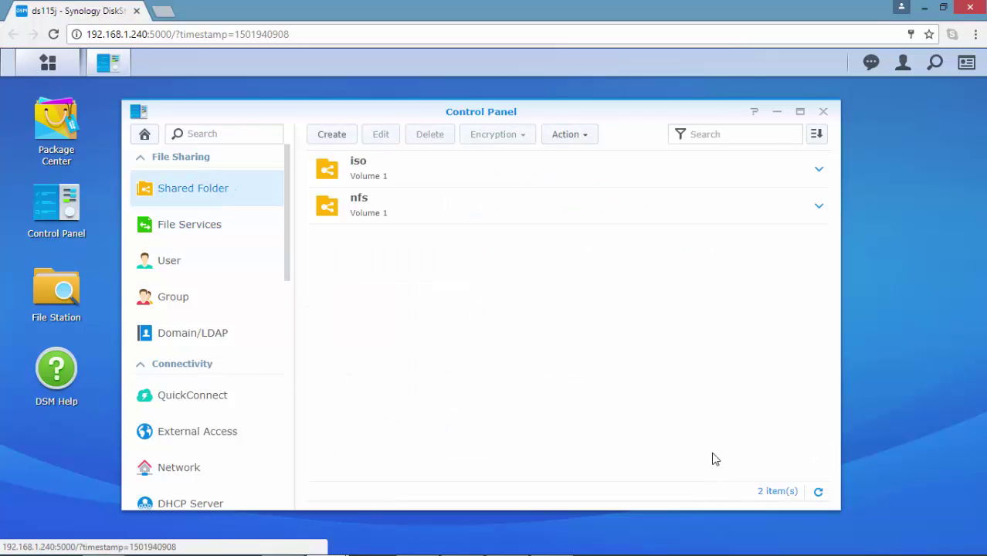
Step: Edit the iso shared folder's NFS Permissions and open the rule for client 192.168.1.15
{"action": "left_click", "coordinate": [410, 177]}
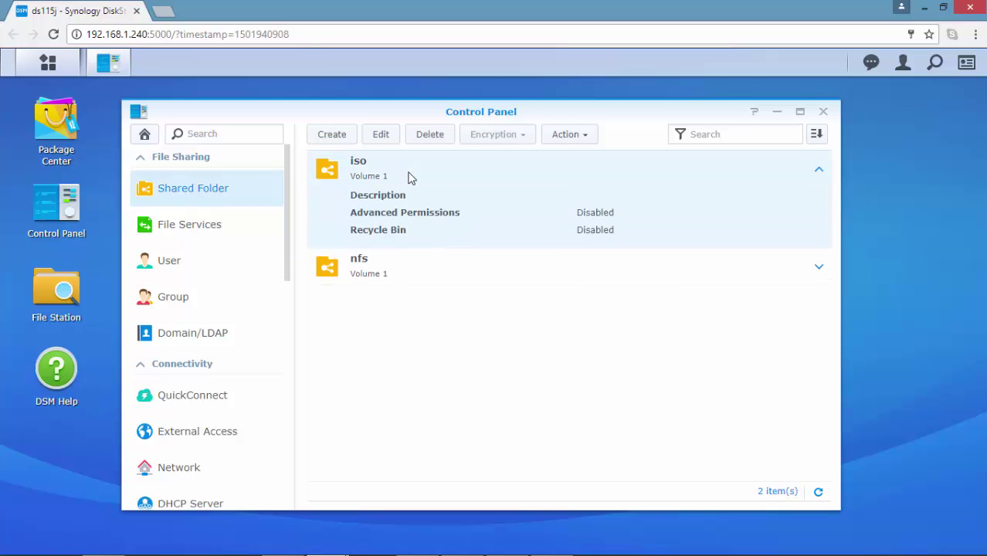
{"action": "left_click", "coordinate": [381, 136]}
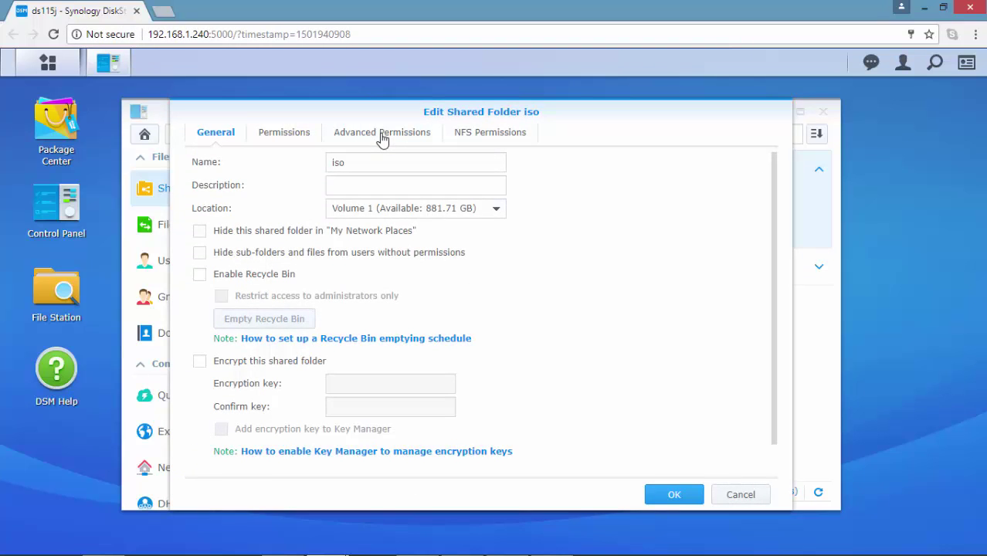
{"action": "left_click", "coordinate": [499, 139]}
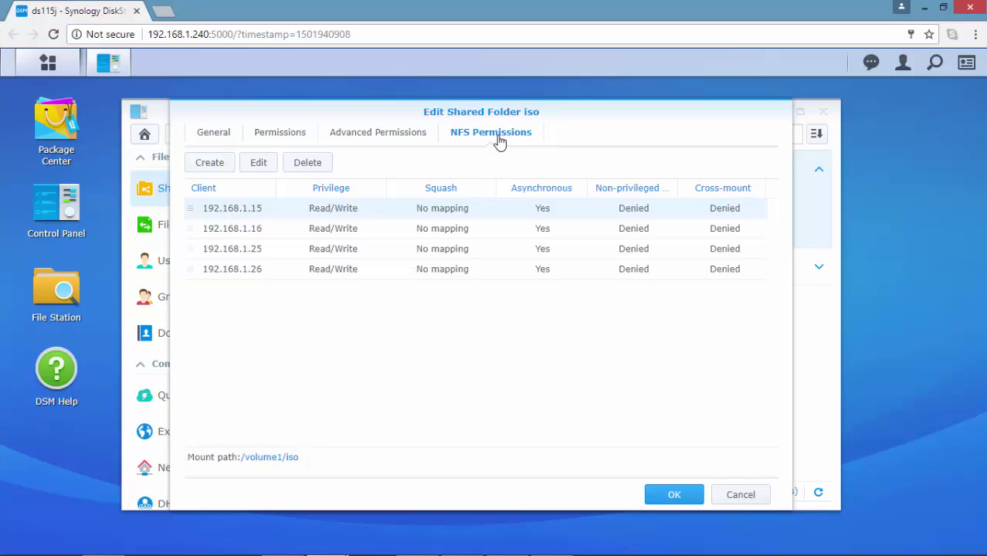
{"action": "left_click", "coordinate": [259, 163]}
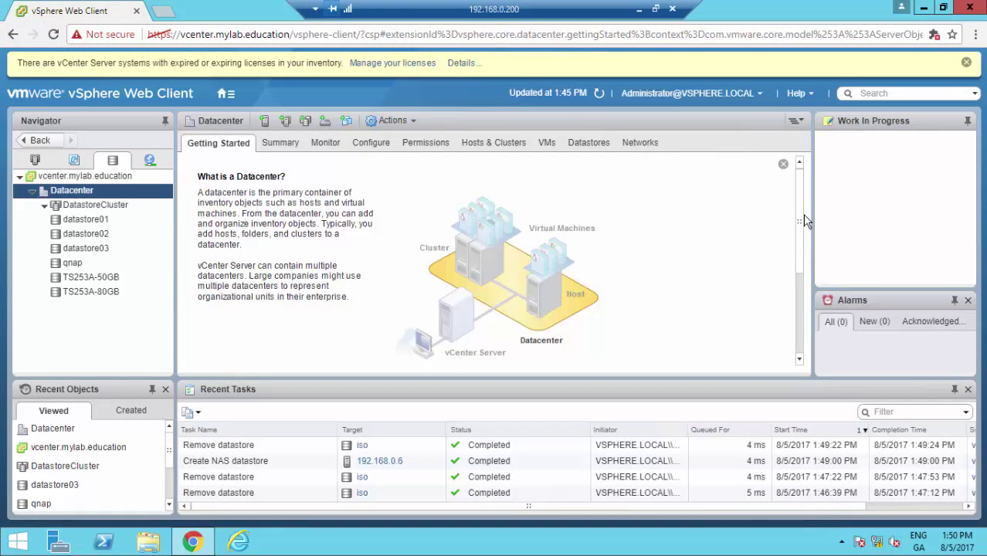
Step: Start a New Datastore wizard with datastore type NFS and version NFS 3
{"action": "left_click_drag", "start_coordinate": [802, 220], "coordinate": [802, 315]}
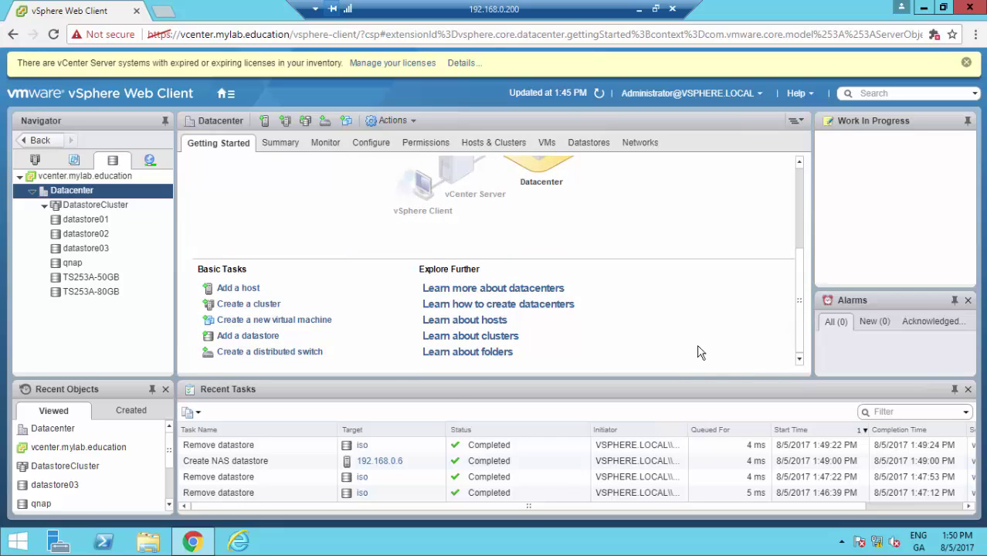
{"action": "left_click", "coordinate": [253, 338]}
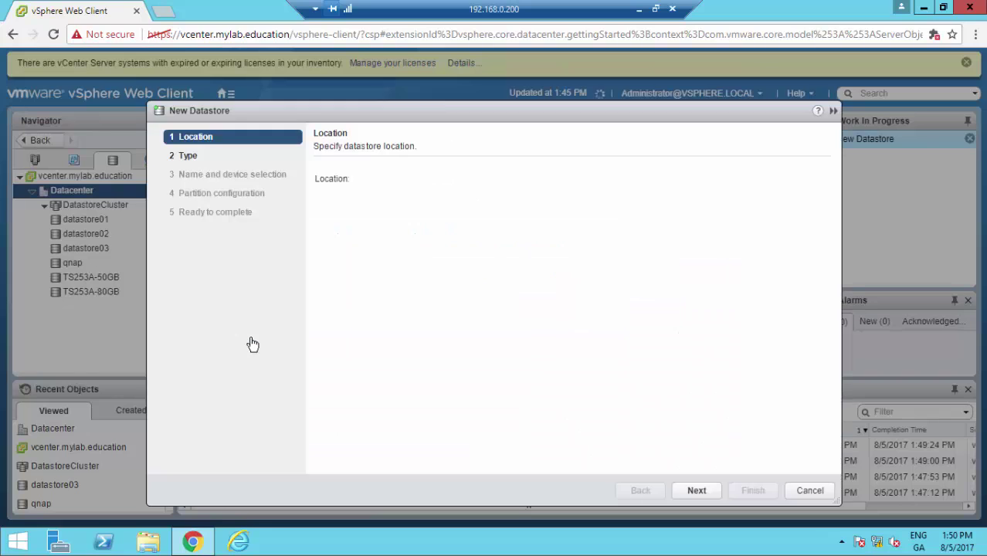
{"action": "left_click", "coordinate": [697, 491]}
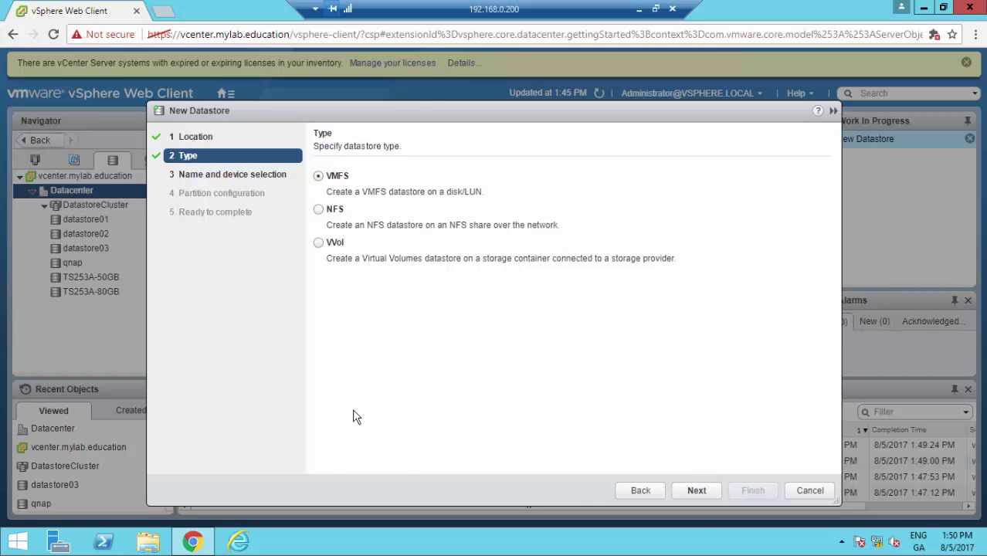
{"action": "left_click", "coordinate": [318, 209]}
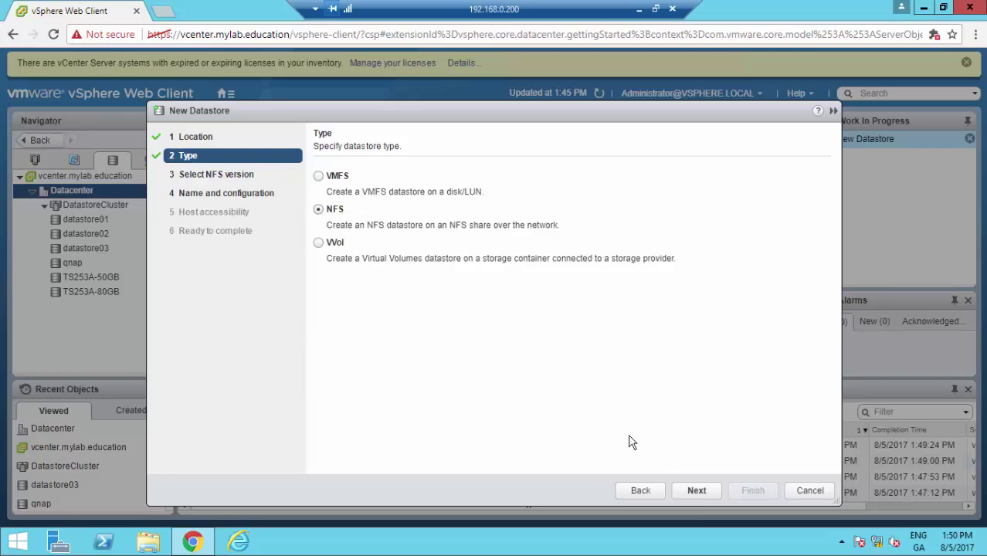
{"action": "left_click", "coordinate": [698, 492]}
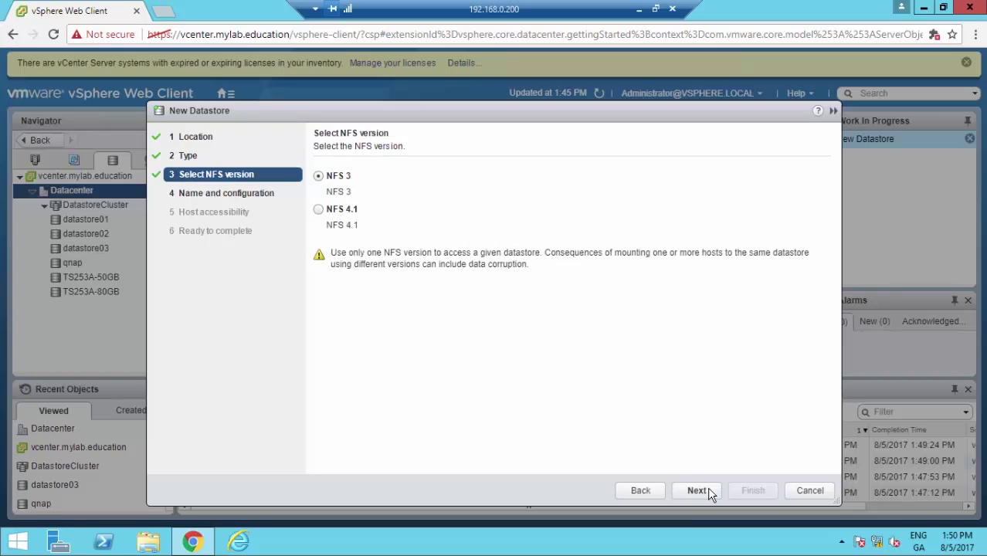
{"action": "left_click", "coordinate": [698, 491]}
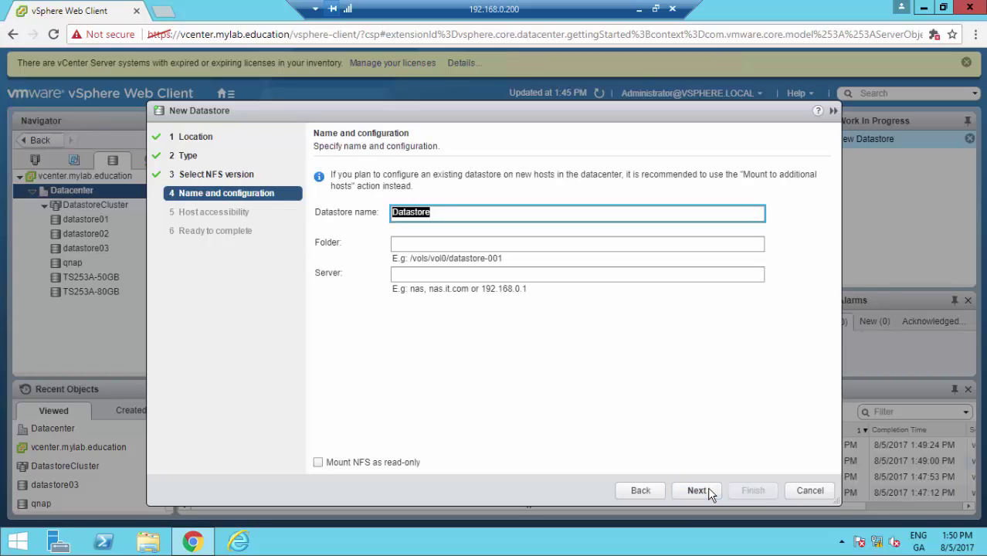
Step: Name it iso, using folder /volume1/iso on server 192.168.1.240, with access for host 192.168.0.6
{"action": "type", "text": "iso"}
{"action": "key", "text": "Tab"}
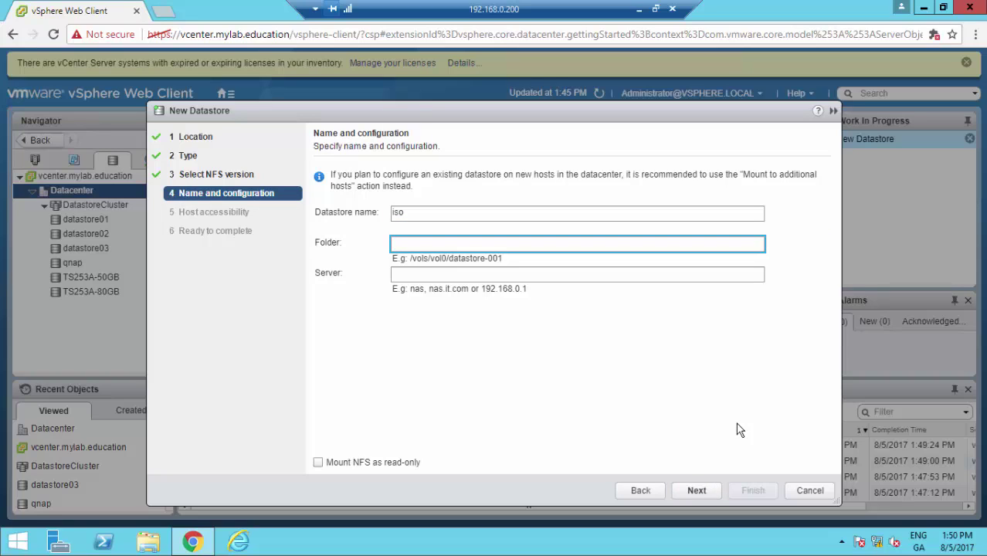
{"action": "type", "text": "/volume1/iso"}
{"action": "key", "text": "Tab"}
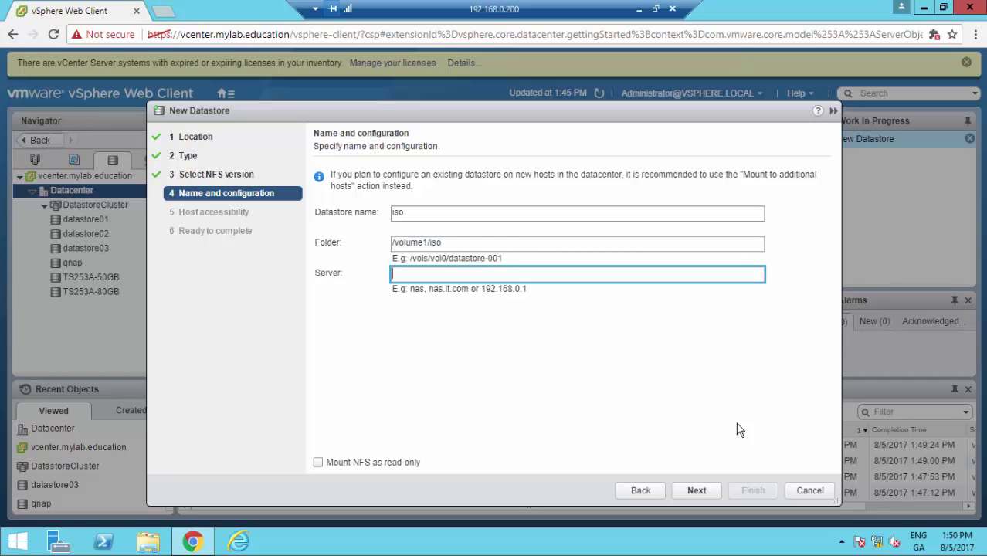
{"action": "type", "text": "192.168.1.240"}
{"action": "left_click", "coordinate": [697, 493]}
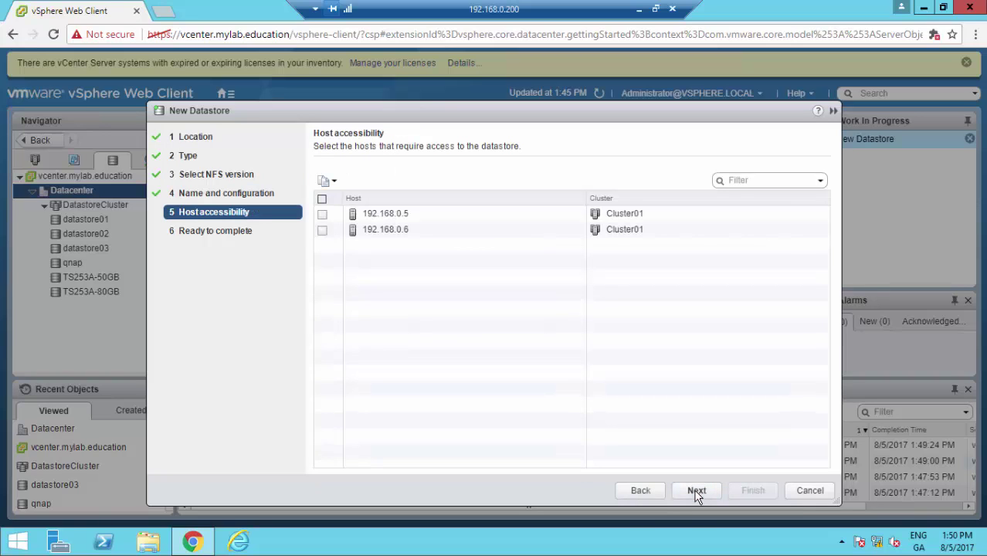
{"action": "left_click", "coordinate": [322, 229]}
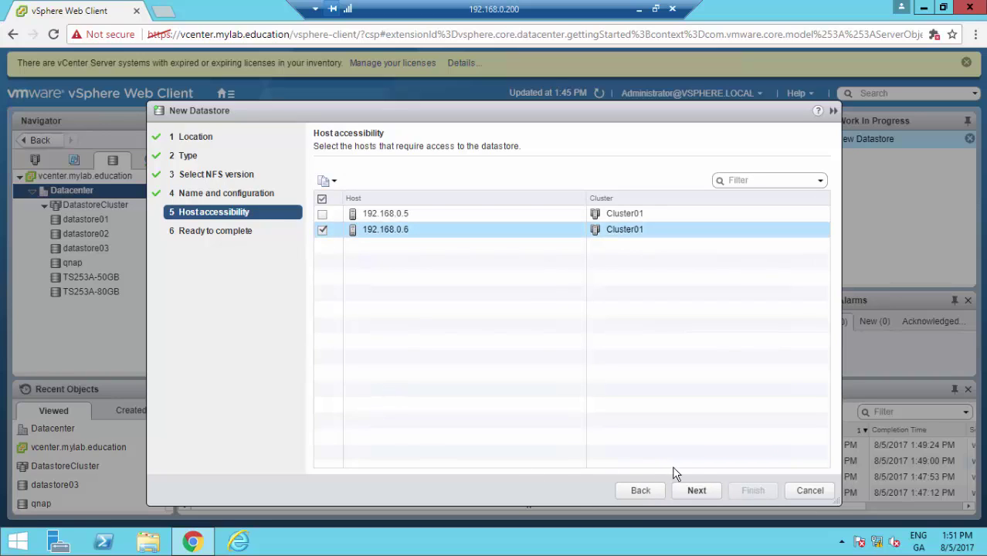
{"action": "left_click", "coordinate": [702, 493]}
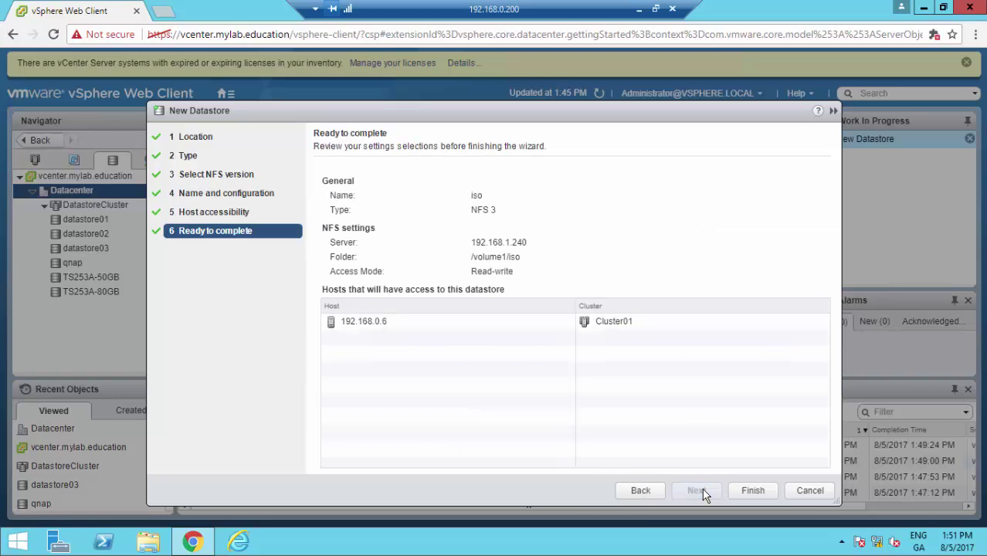
Step: Finish creating the iso datastore, then view its Files and its Configure settings for Hardware Acceleration
{"action": "left_click", "coordinate": [753, 492]}
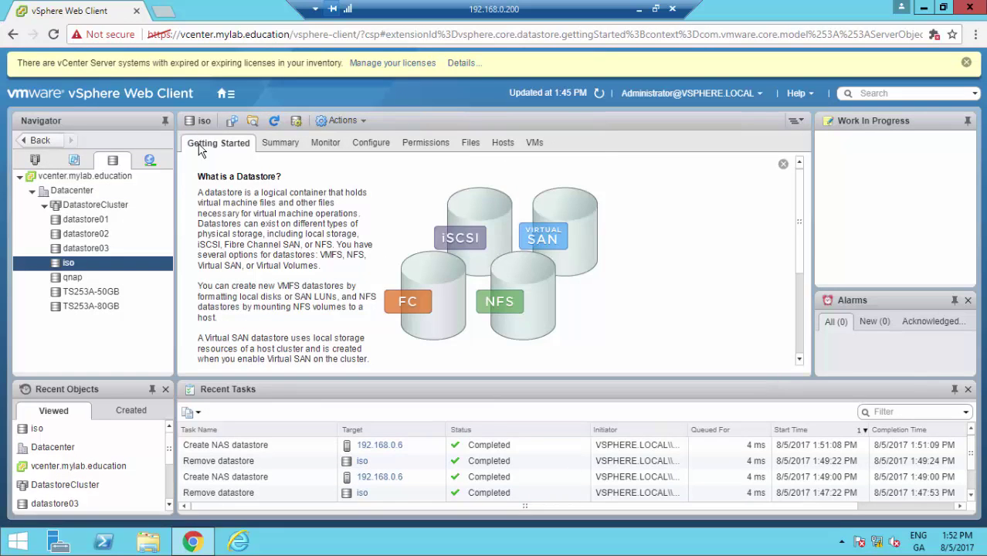
{"action": "left_click", "coordinate": [254, 121]}
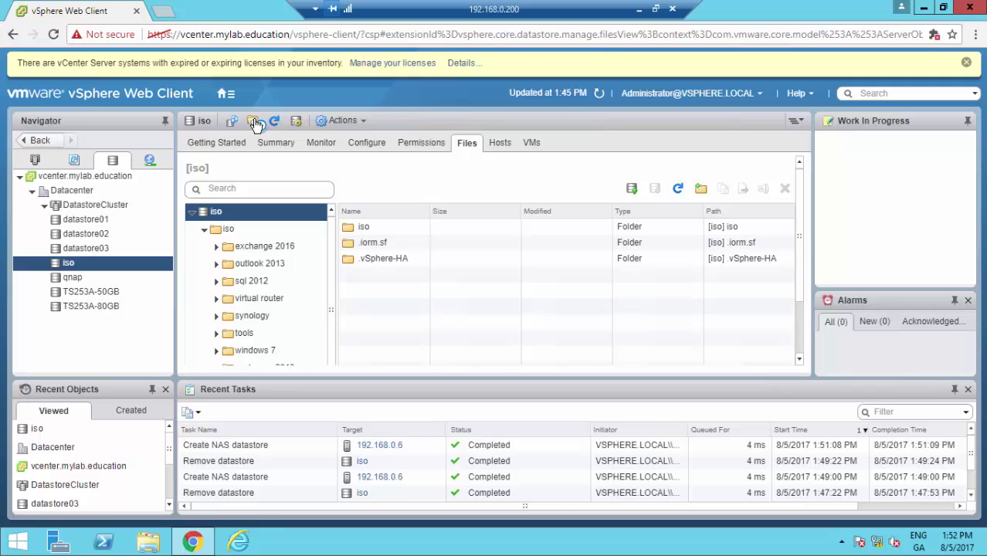
{"action": "left_click", "coordinate": [366, 147]}
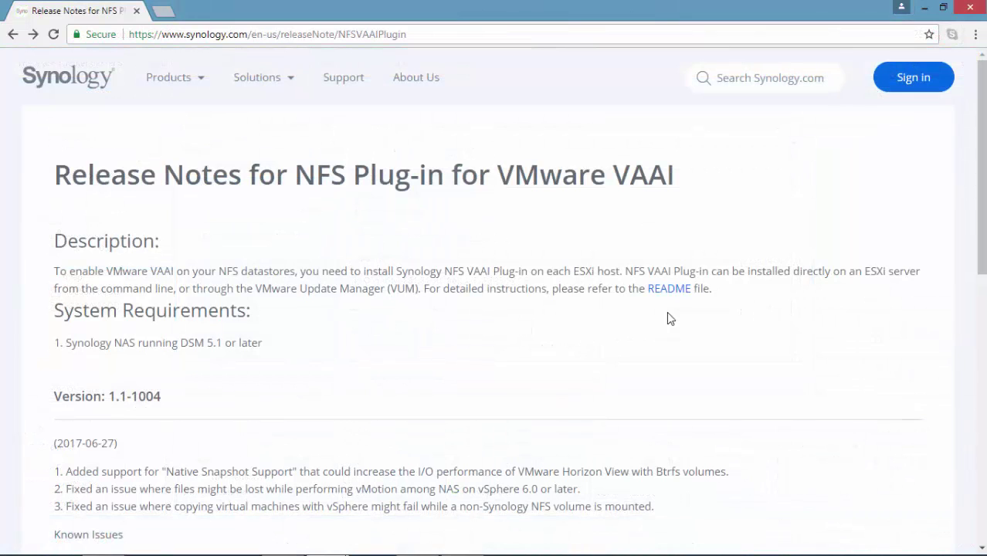
Step: Open the NFS VAAI plug-in README in a new browser tab
{"action": "right_click", "coordinate": [683, 295]}
{"action": "left_click", "coordinate": [701, 303]}
{"action": "left_click", "coordinate": [196, 17]}
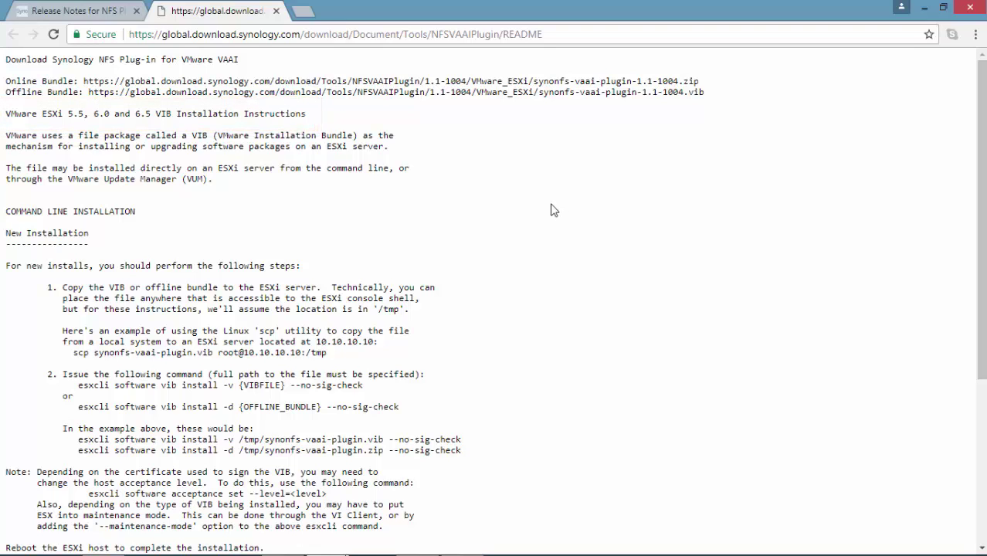
Step: Download synonfs-vaai-plugin-1.1-1004.vib using the README's Offline Bundle URL in a new tab
{"action": "left_click_drag", "start_coordinate": [89, 92], "coordinate": [705, 93]}
{"action": "key", "text": "ctrl+c"}
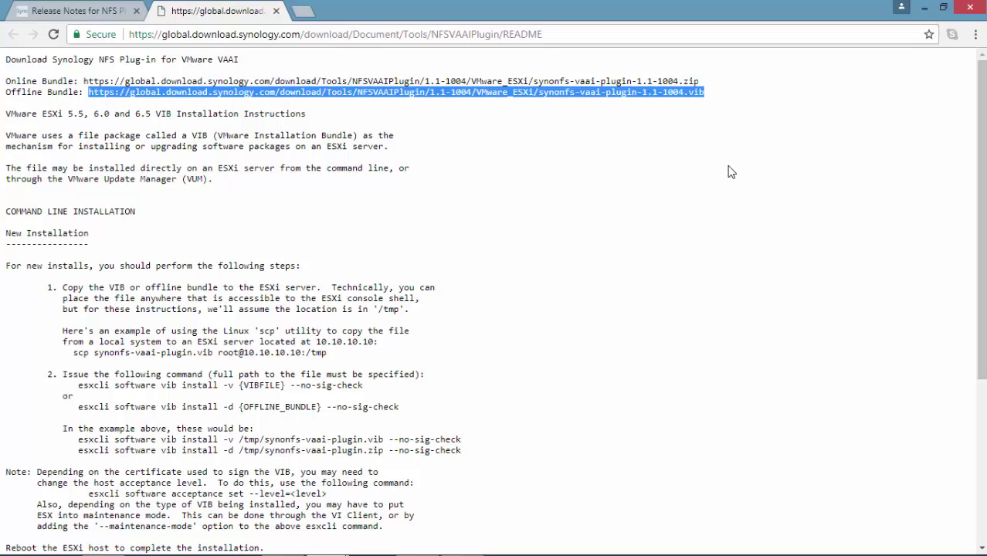
{"action": "left_click", "coordinate": [303, 11]}
{"action": "key", "text": "ctrl+v"}
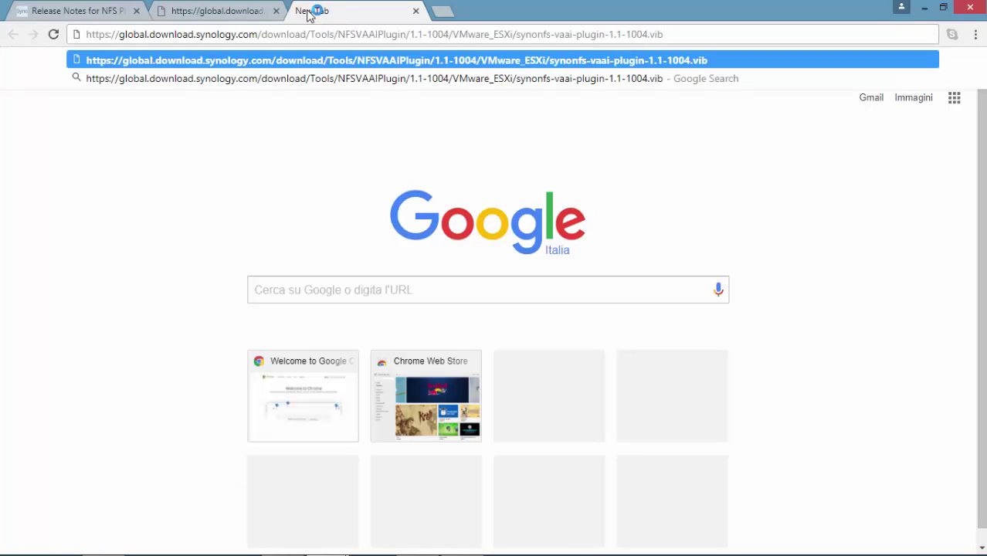
{"action": "key", "text": "Return"}
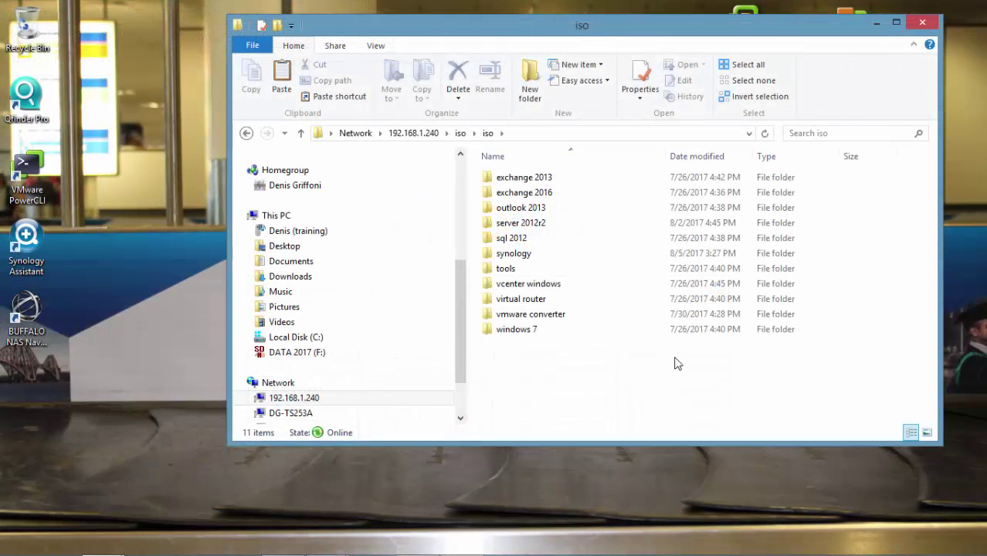
Step: Open the synology folder on the NAS iso share to find synonfs-vaai-plugin-1.1-1004.vib
{"action": "left_click", "coordinate": [585, 261]}
{"action": "double_click", "coordinate": [584, 261]}
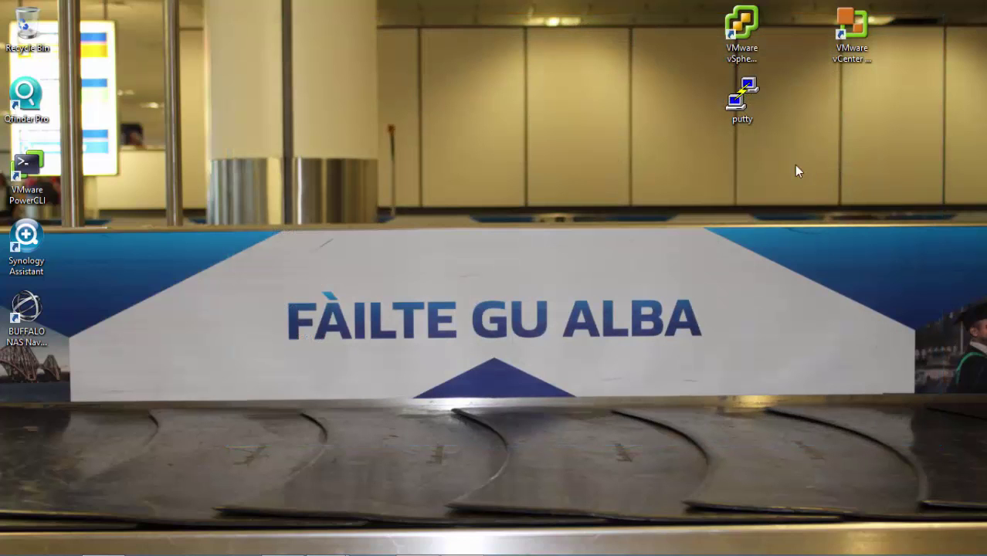
Step: Log in to esxi02 as root through PuTTY and run esxcli storage nfs list
{"action": "double_click", "coordinate": [743, 99]}
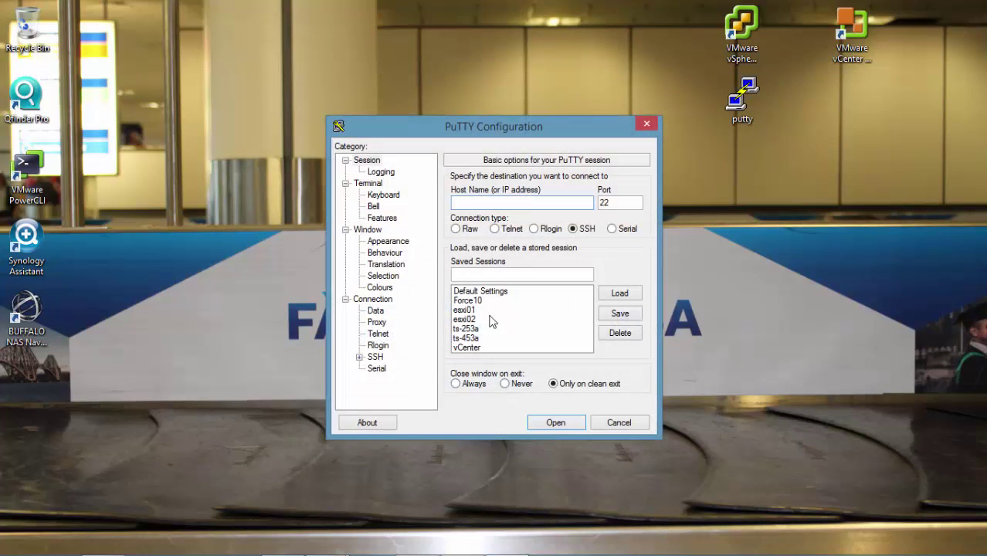
{"action": "left_click", "coordinate": [464, 320]}
{"action": "double_click", "coordinate": [465, 320]}
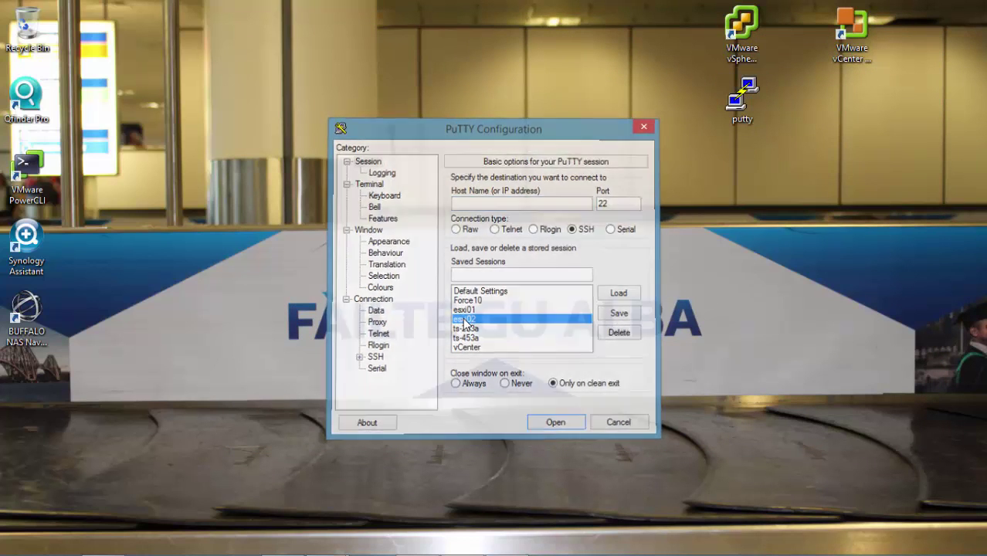
{"action": "left_click_drag", "start_coordinate": [499, 323], "coordinate": [932, 499]}
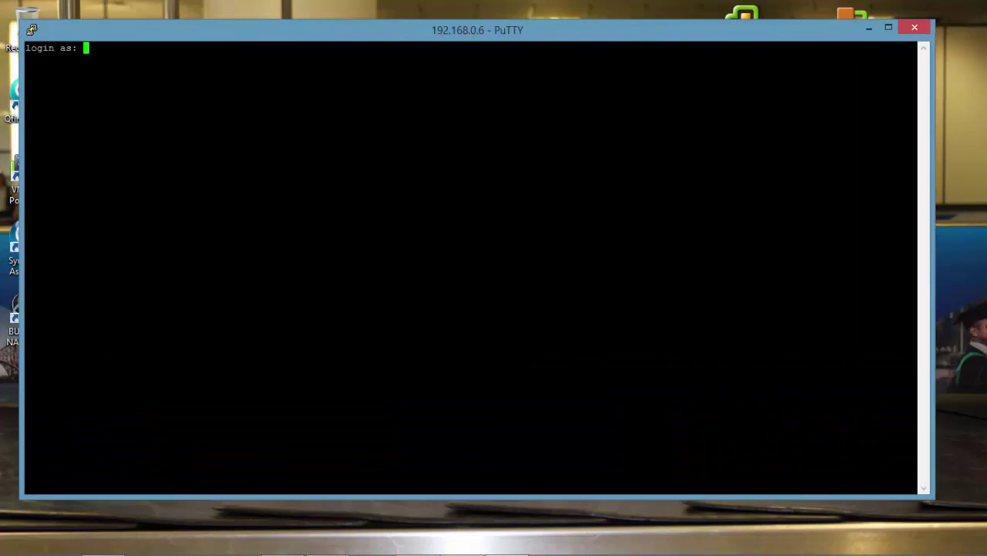
{"action": "type", "text": "root"}
{"action": "key", "text": "Return"}
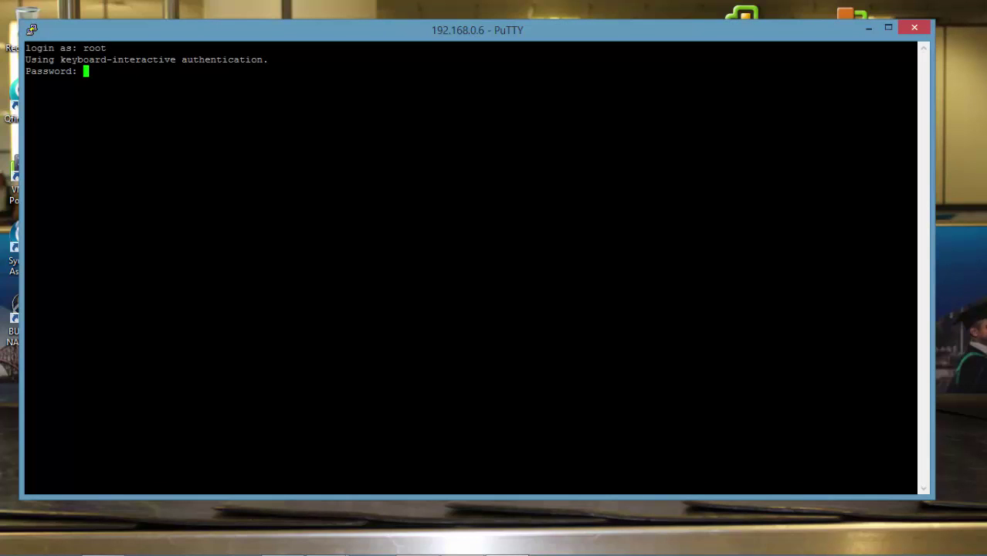
{"action": "key", "text": "Return"}
{"action": "key", "text": "Return"}
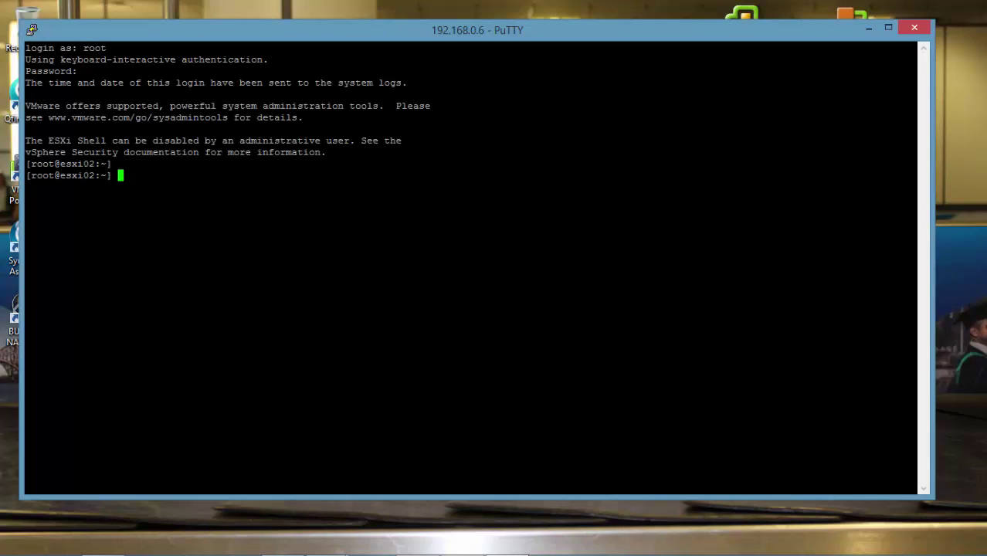
{"action": "type", "text": "esxcli storag"}
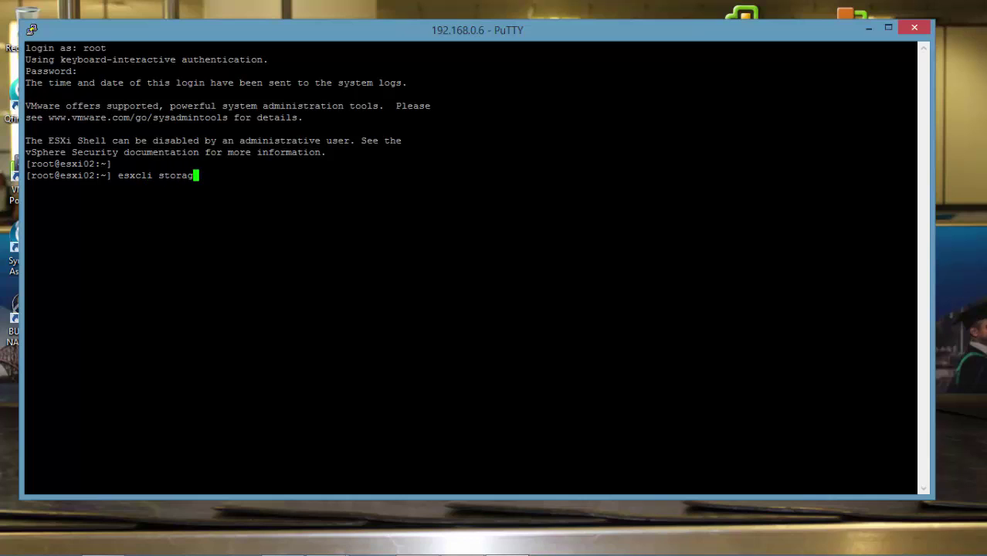
{"action": "type", "text": "e nfs list"}
{"action": "key", "text": "Return"}
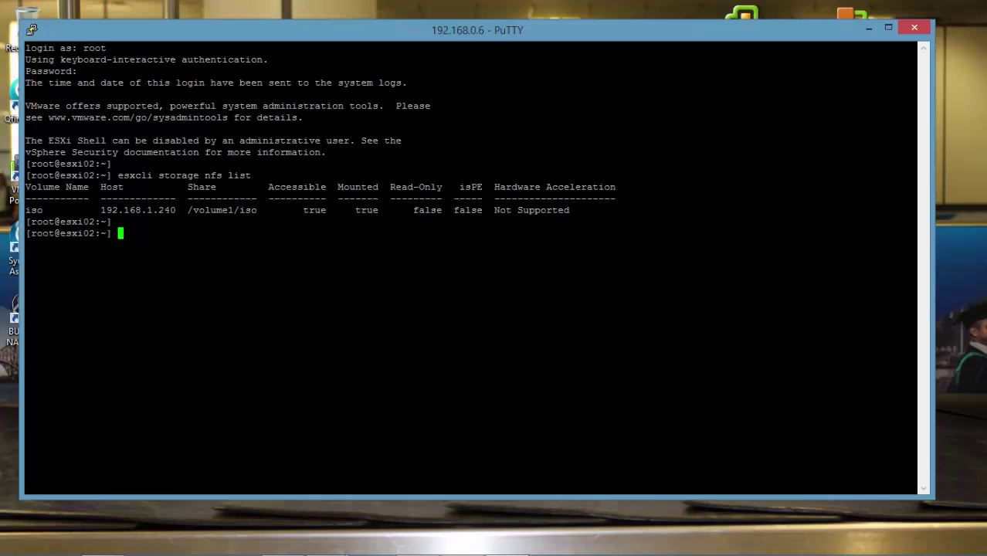
Step: Install the synonfs-vaai-plugin .vib with esxcli software vib install --no-sig-check, then reboot esxi02
{"action": "type", "text": "esxcli software vib install -v /vmfs/volumes/iso/iso/synology/synonfs-vaai-plugin-1.1-1004.vib --no-sig-check"}
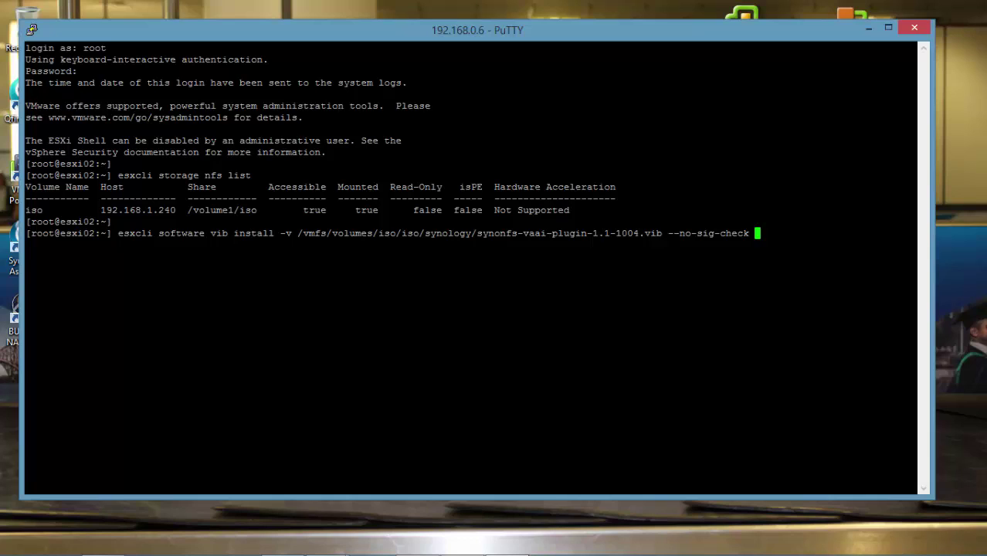
{"action": "key", "text": "Return"}
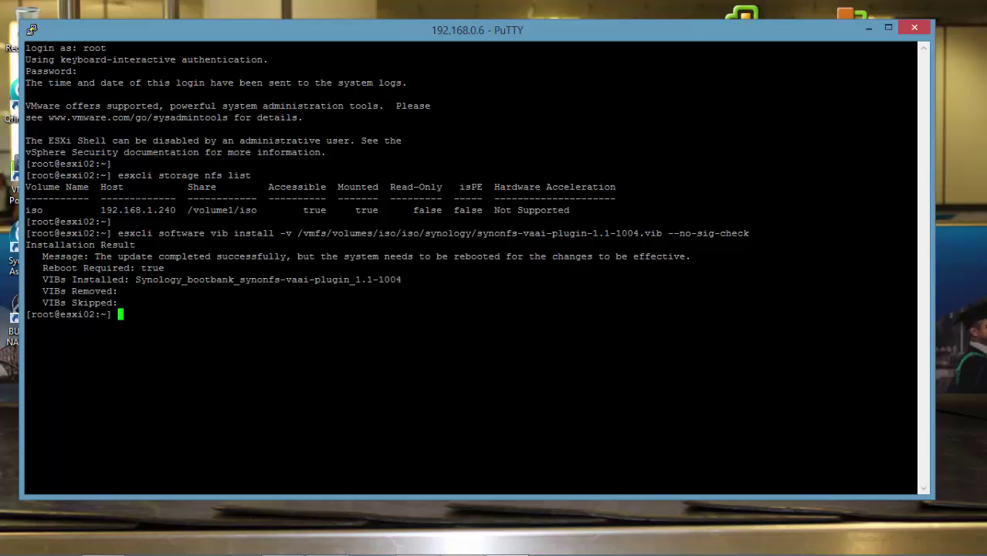
{"action": "key", "text": "Return"}
{"action": "type", "text": "reboot"}
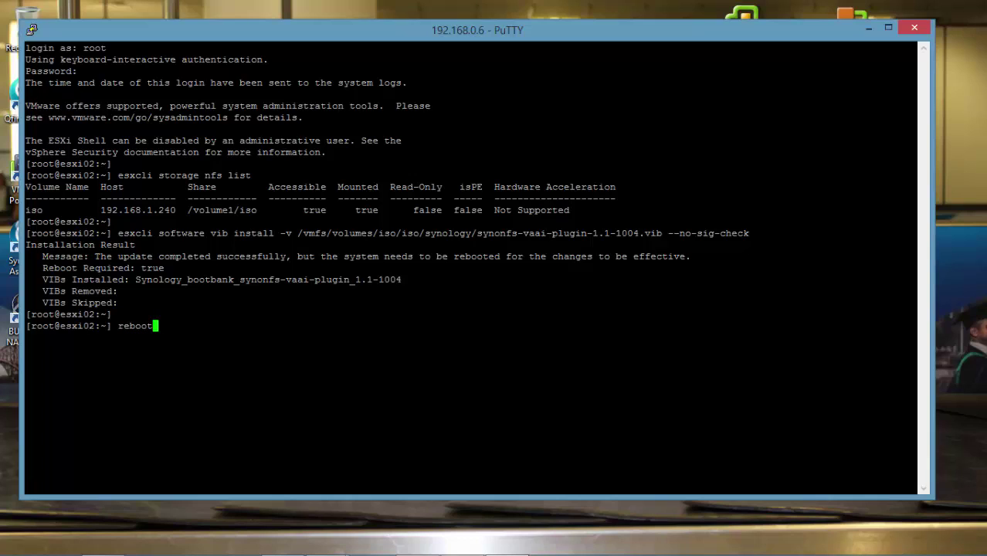
{"action": "key", "text": "Return"}
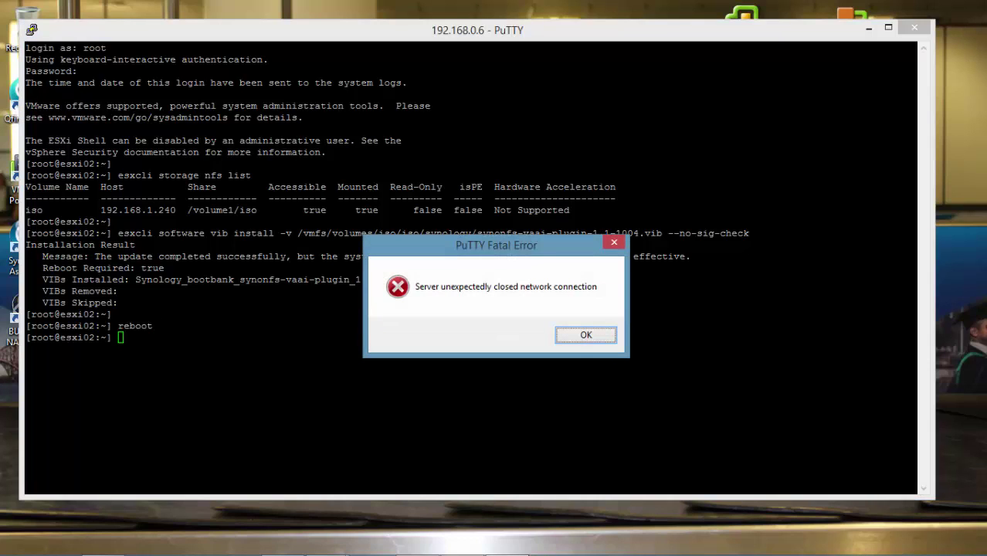
Step: Dismiss the connection-closed error, reopen the esxi02 PuTTY session, enlarge it and log in as root
{"action": "left_click", "coordinate": [601, 338]}
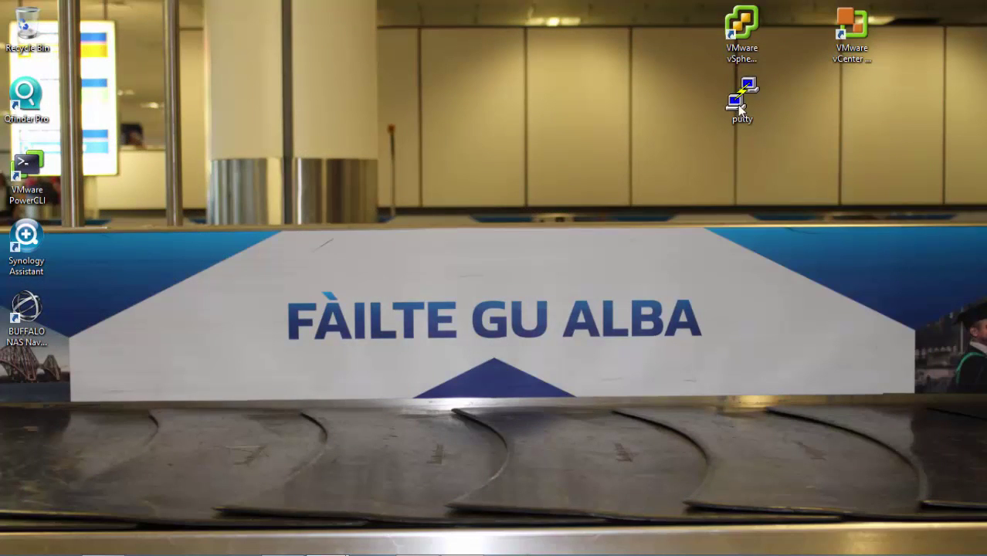
{"action": "double_click", "coordinate": [740, 105]}
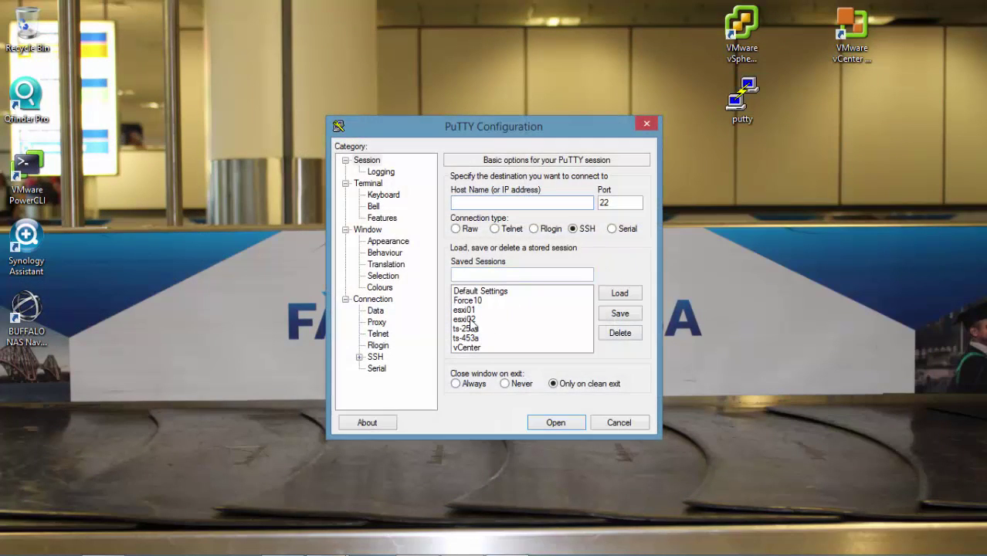
{"action": "double_click", "coordinate": [469, 320]}
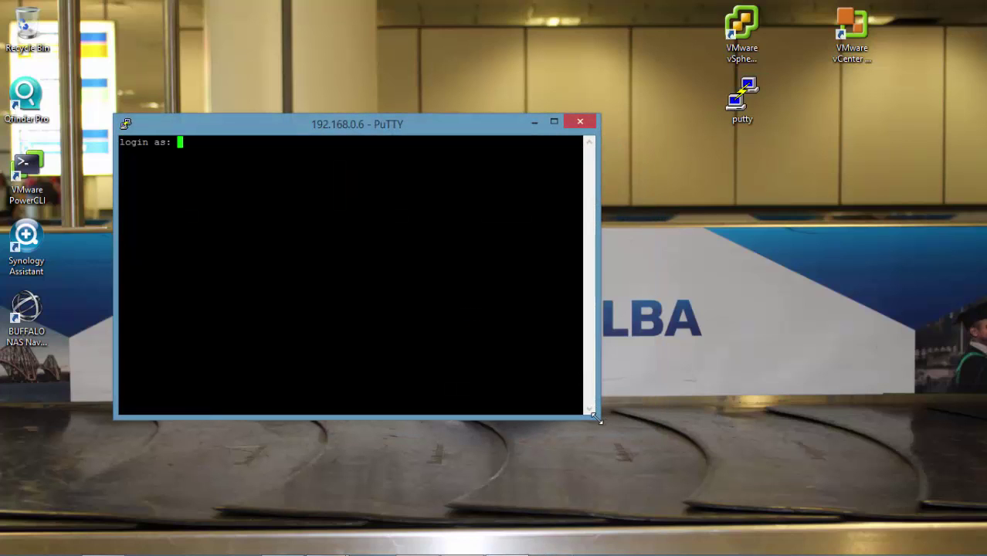
{"action": "left_click_drag", "start_coordinate": [594, 417], "coordinate": [920, 499]}
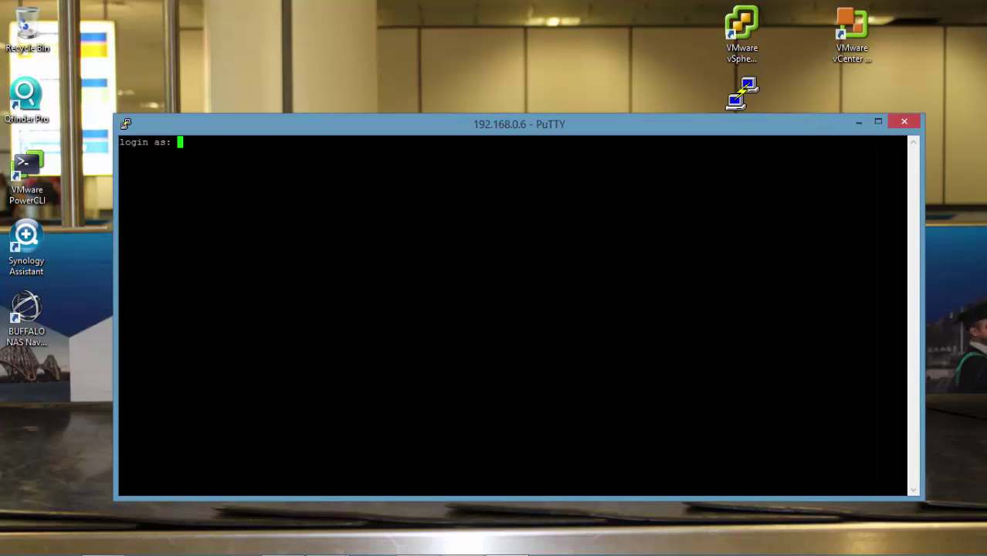
{"action": "type", "text": "root"}
{"action": "key", "text": "Return"}
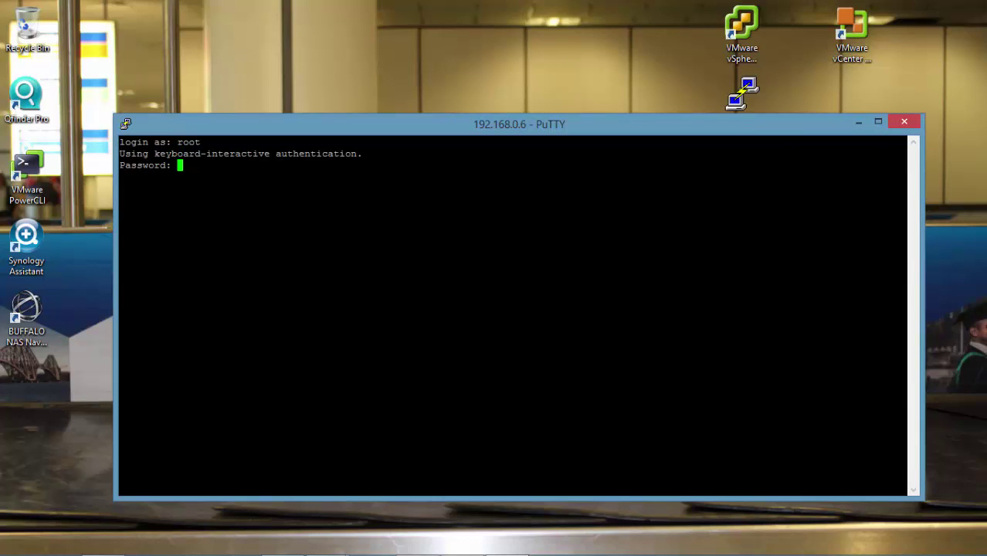
{"action": "key", "text": "Return"}
{"action": "key", "text": "Return"}
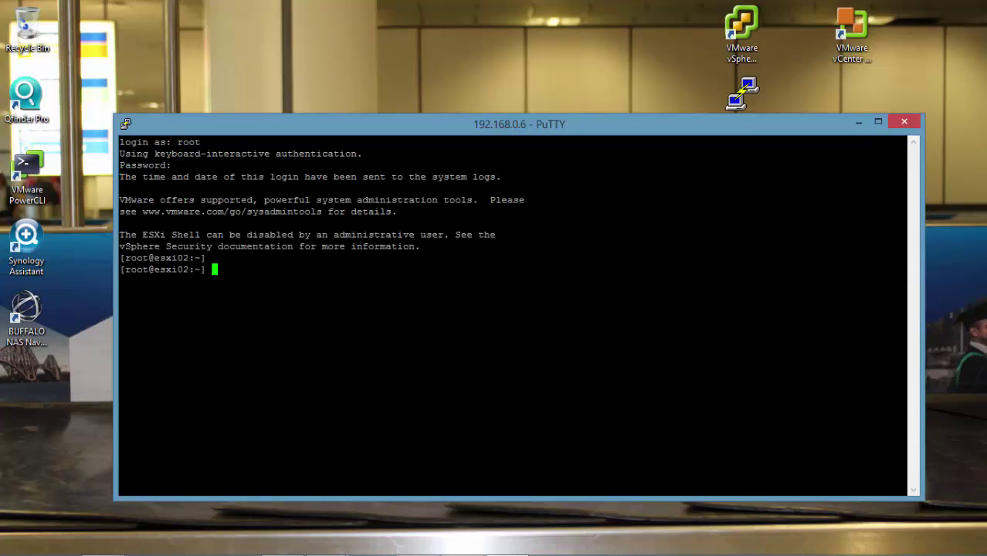
Step: Run 'esxcli storage nfs list' and 'esxcli software vib list | grep nfs' to check iso and NFS plug-ins
{"action": "type", "text": "esxcli storage nfs list"}
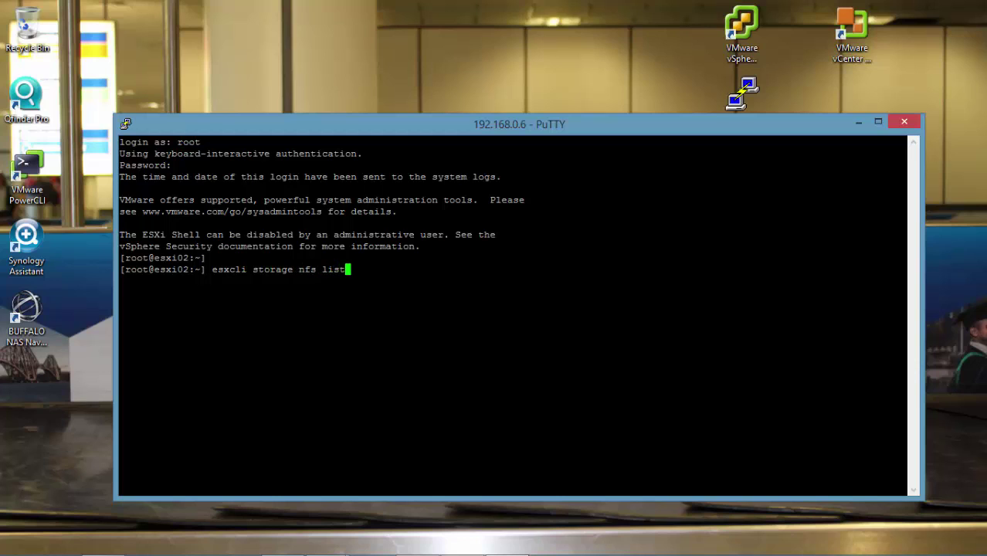
{"action": "key", "text": "Return"}
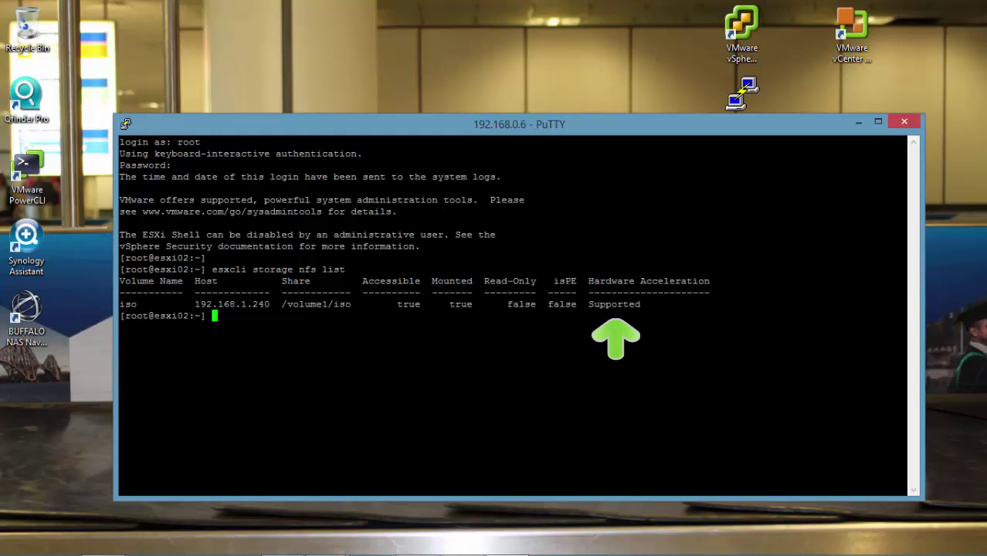
{"action": "key", "text": "Return"}
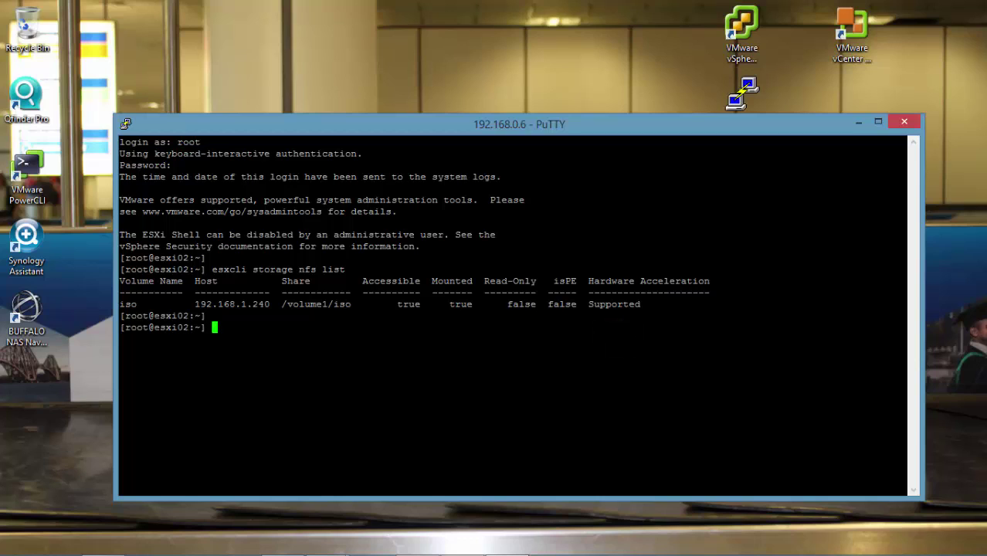
{"action": "type", "text": "esxcli software vib list | grep nfs"}
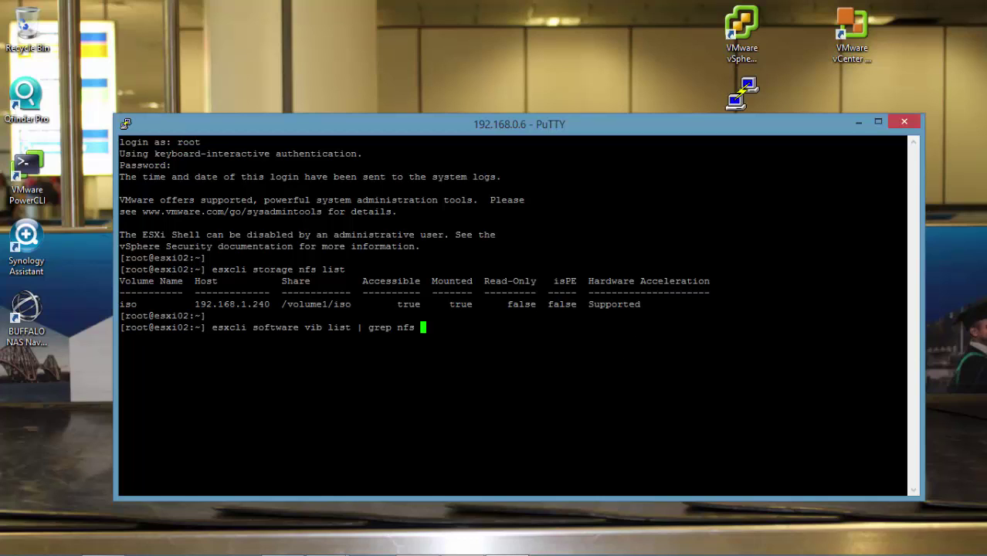
{"action": "key", "text": "Return"}
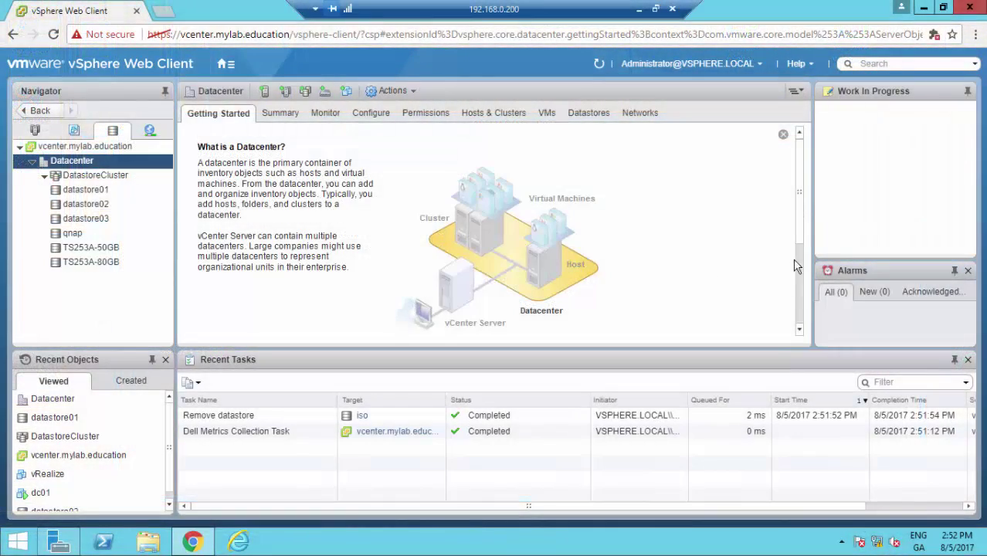
Step: Start a new datastore in the datacenter, choosing NFS type and NFS 3
{"action": "left_click_drag", "start_coordinate": [800, 238], "coordinate": [809, 323]}
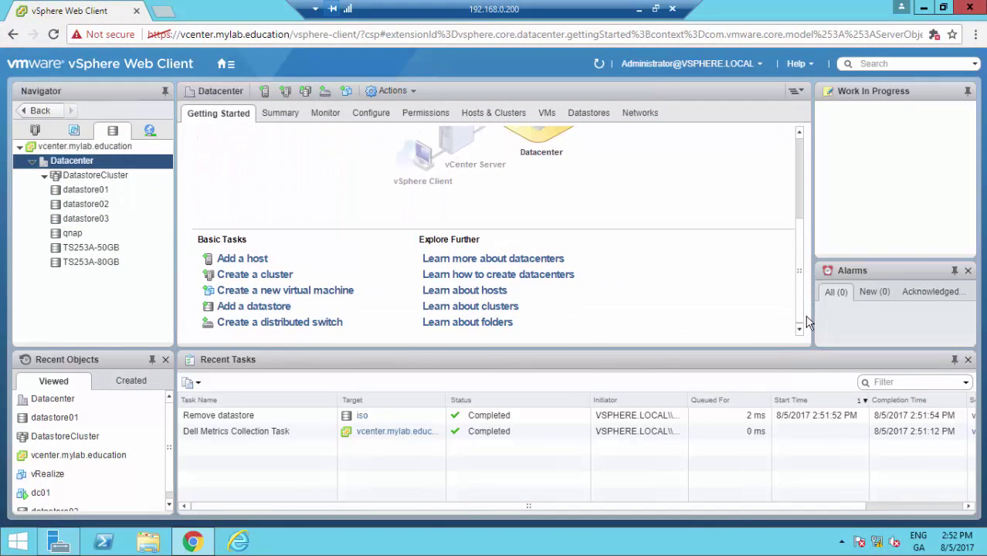
{"action": "left_click", "coordinate": [255, 307]}
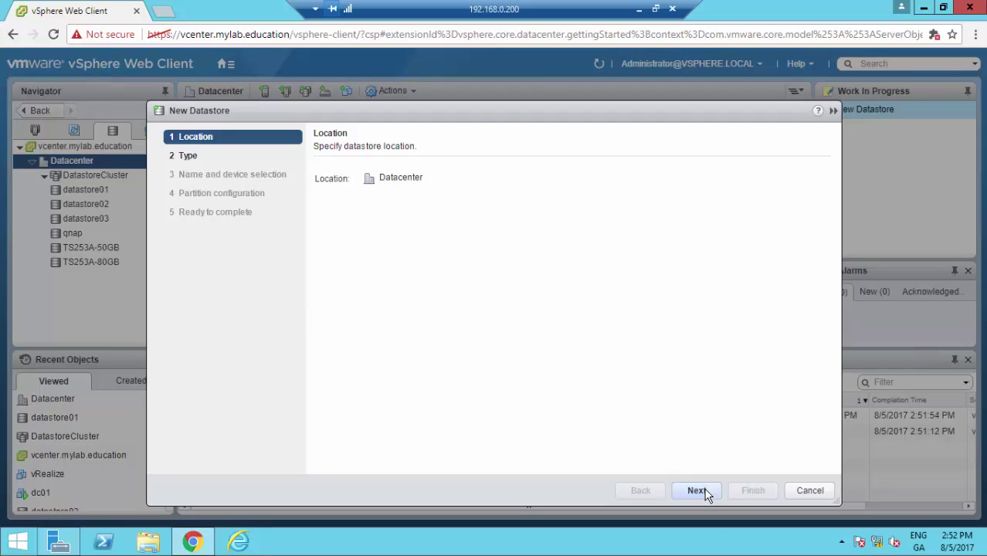
{"action": "left_click", "coordinate": [697, 490]}
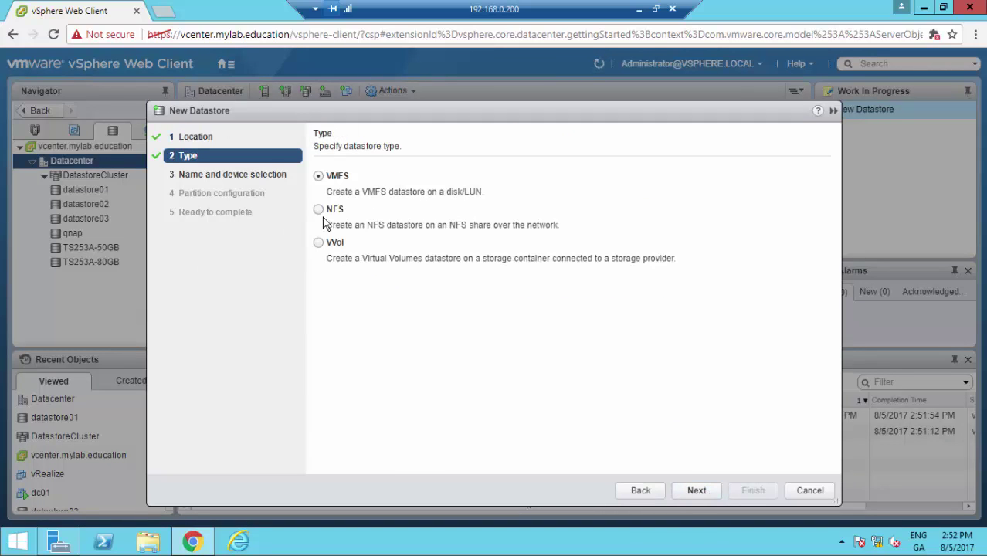
{"action": "left_click", "coordinate": [319, 210]}
{"action": "left_click", "coordinate": [698, 490]}
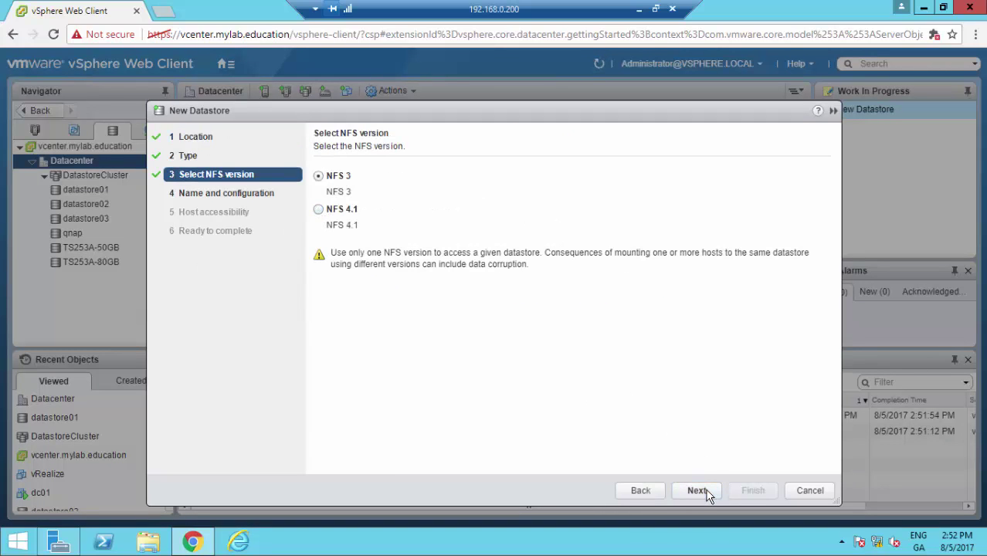
{"action": "left_click", "coordinate": [698, 491]}
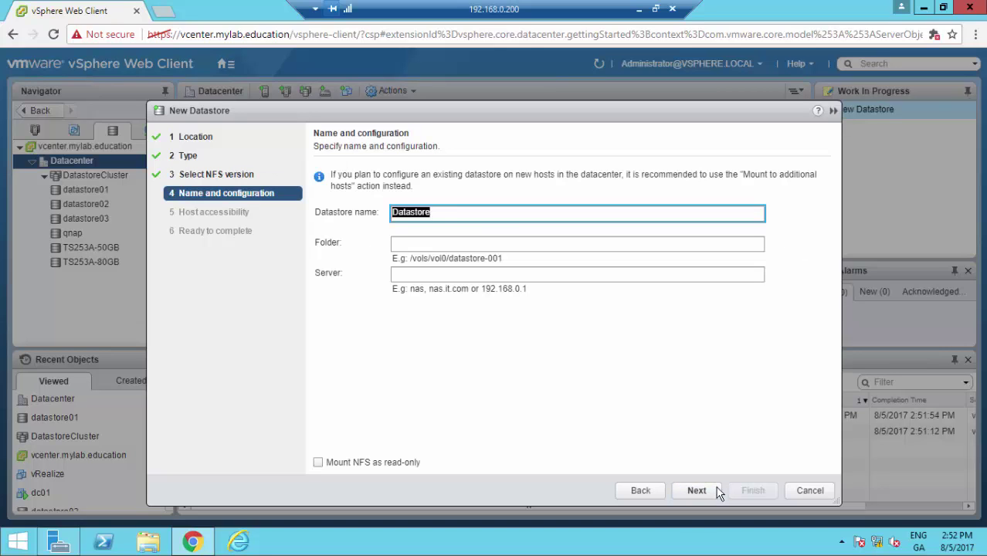
Step: Name the datastore iso with folder /volume1/iso on server 192.168.1.240
{"action": "type", "text": "iso"}
{"action": "key", "text": "Tab"}
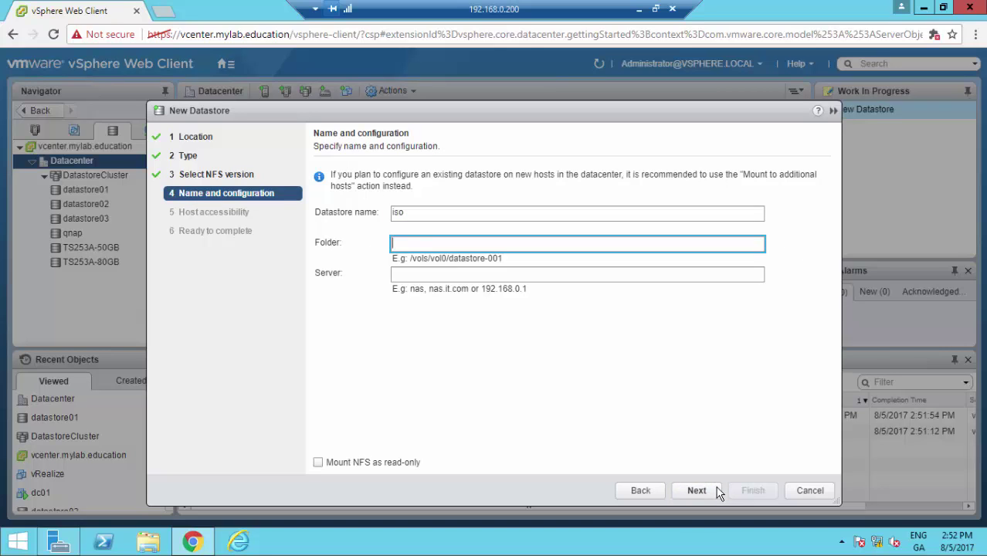
{"action": "type", "text": "/volume1/iso"}
{"action": "key", "text": "Tab"}
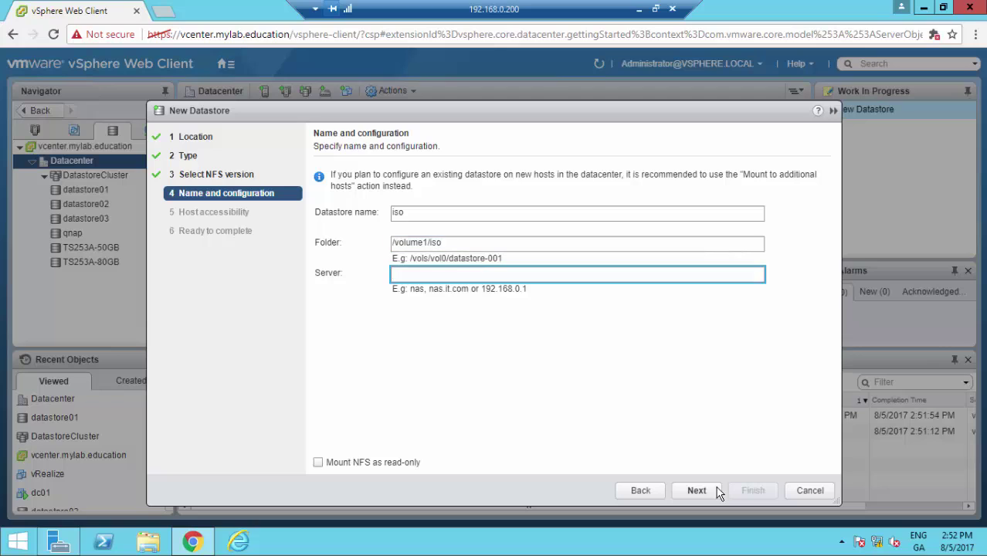
{"action": "type", "text": "192.168.1.240"}
Step: Give both hosts access to iso and finish creating the datastore
{"action": "left_click", "coordinate": [698, 490]}
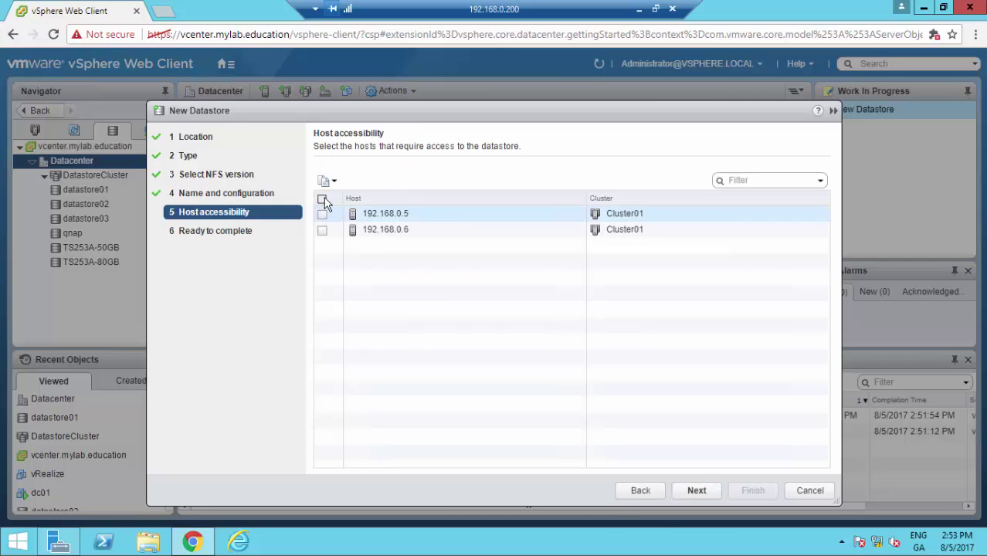
{"action": "left_click", "coordinate": [323, 199]}
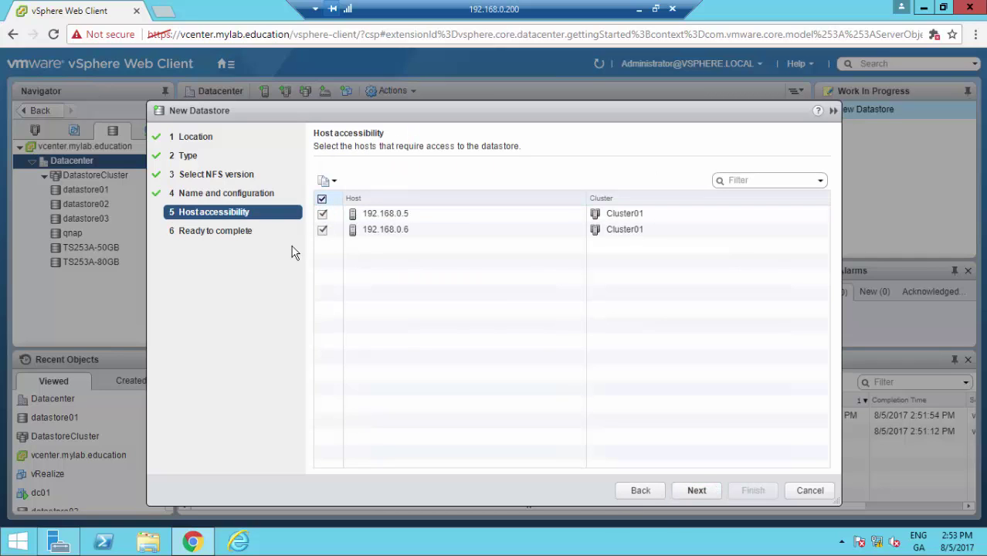
{"action": "left_click", "coordinate": [696, 492]}
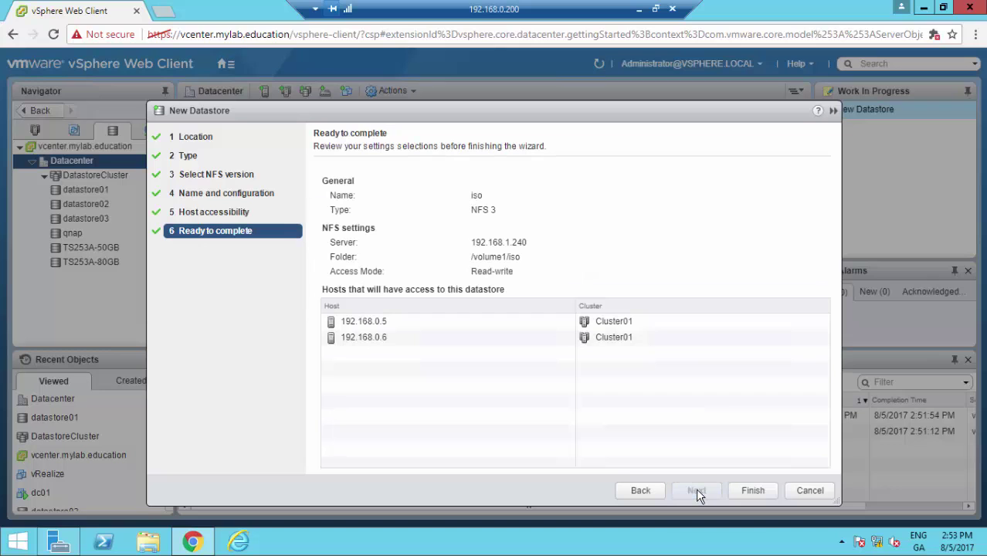
{"action": "left_click", "coordinate": [753, 491]}
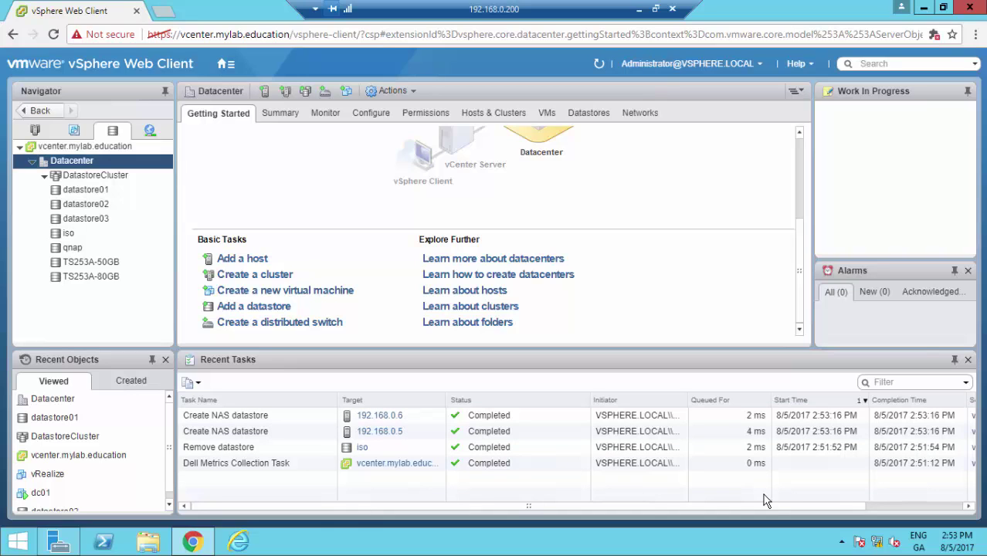
Step: Open the iso datastore's settings and check Hardware Acceleration is Supported on each host
{"action": "left_click", "coordinate": [96, 234]}
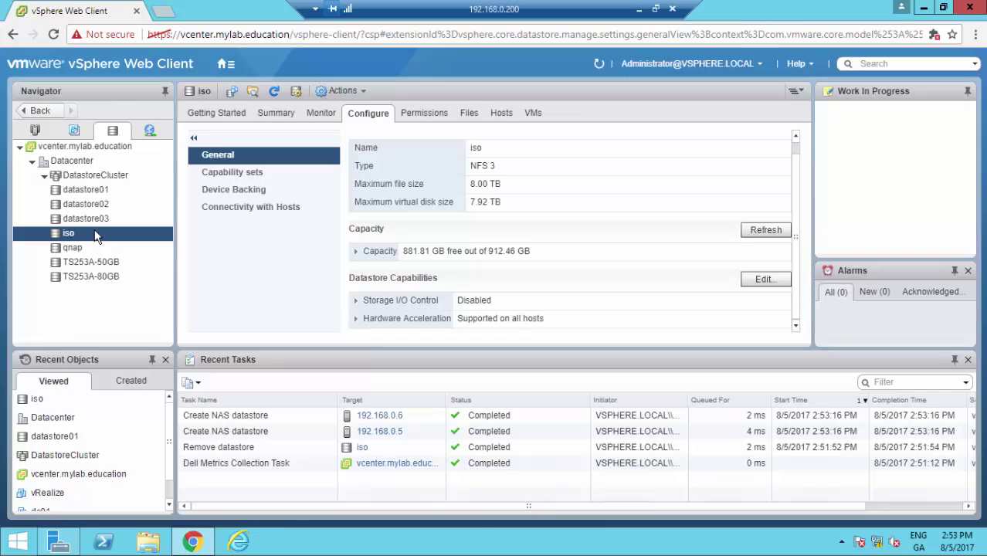
{"action": "left_click", "coordinate": [356, 323]}
{"action": "left_click_drag", "start_coordinate": [795, 242], "coordinate": [802, 269]}
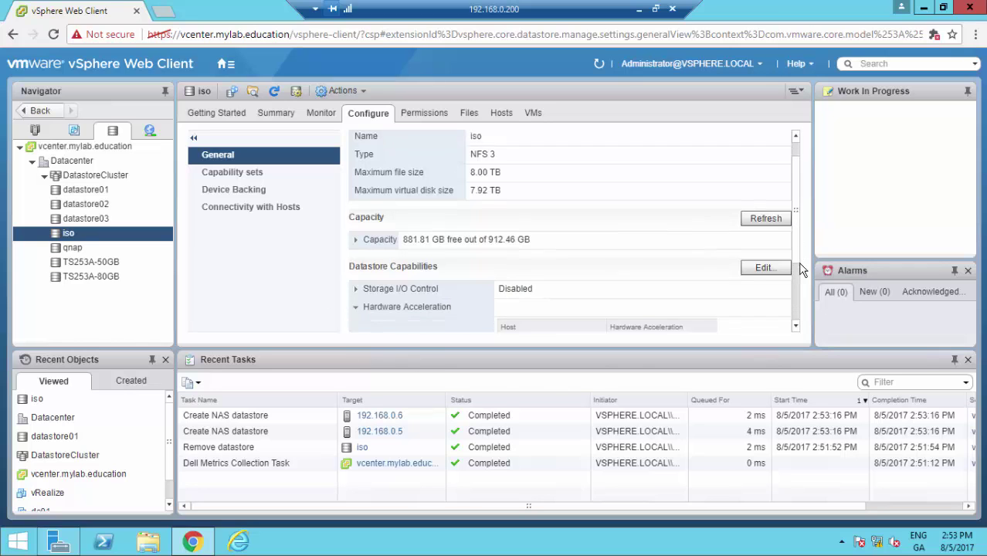
{"action": "scroll", "coordinate": [802, 270], "scroll_direction": "down", "scroll_amount": 2}
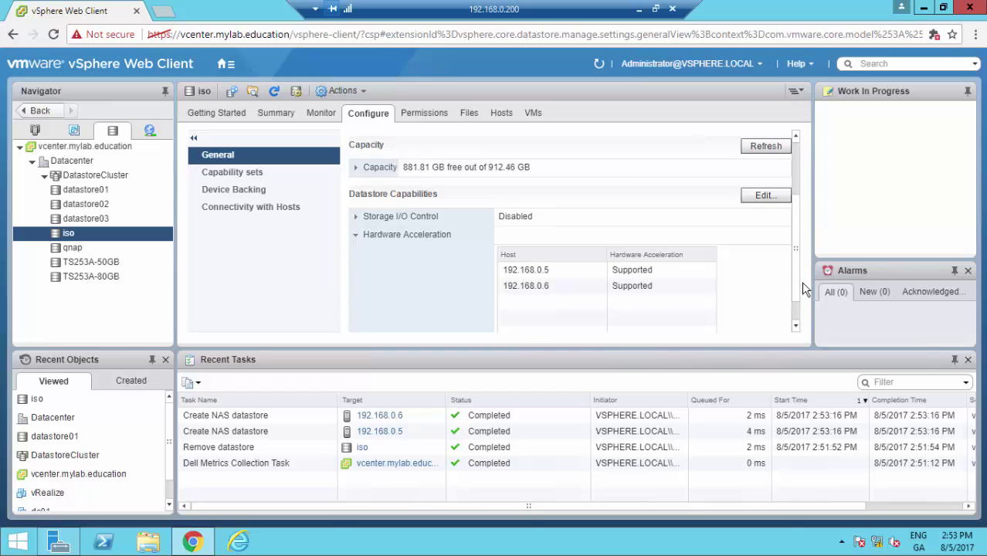
Step: Enable Storage I/O Control for iso, then open the author's website in a new tab
{"action": "left_click", "coordinate": [772, 196]}
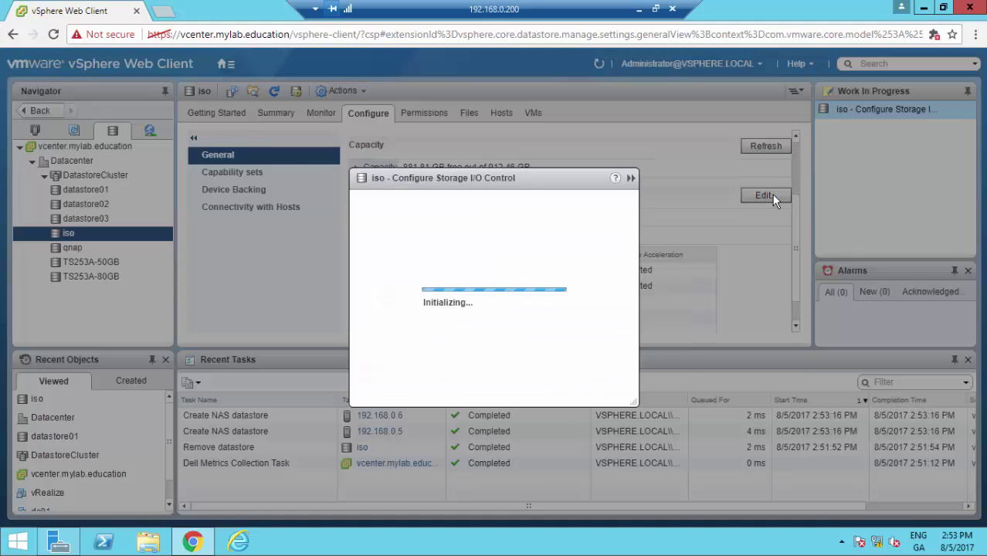
{"action": "left_click", "coordinate": [347, 232]}
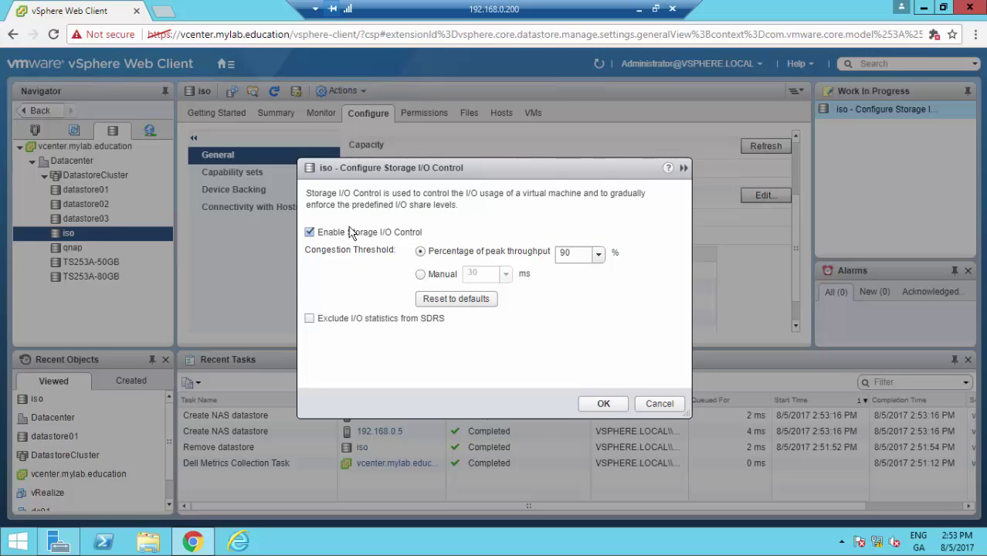
{"action": "left_click", "coordinate": [603, 405]}
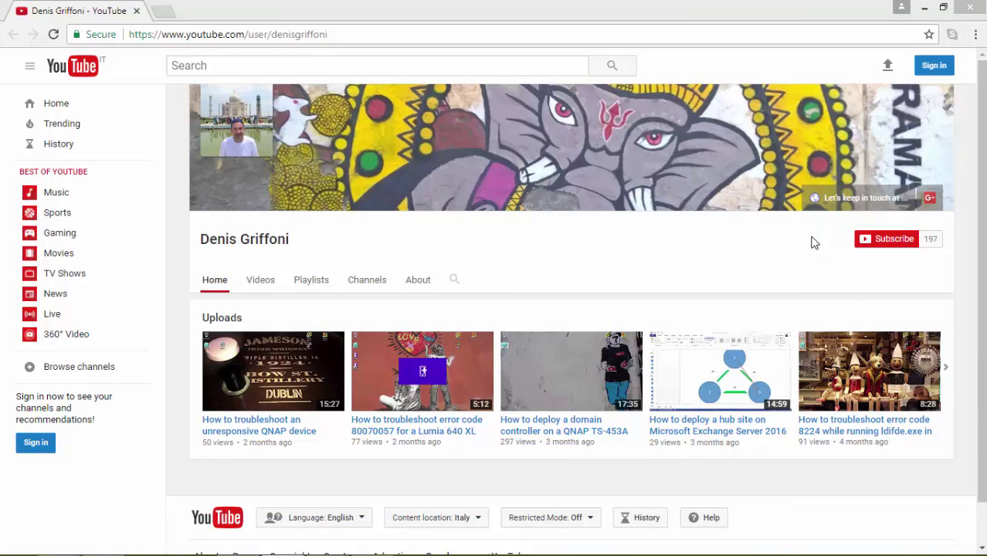
{"action": "left_click", "coordinate": [851, 205]}
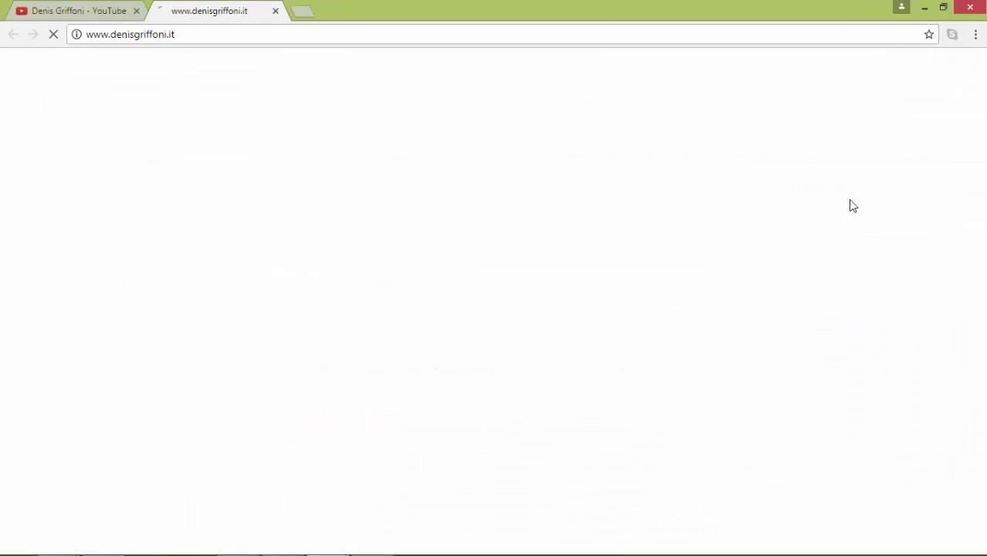